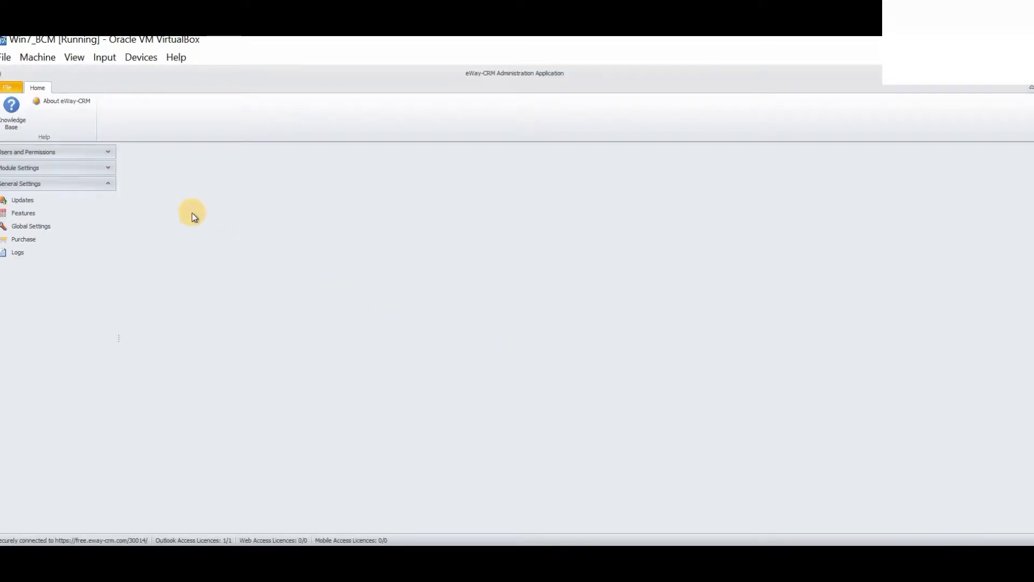
- Expand Users and Permissions and Module Settings, then go to the Custom Fields page
click(103, 152)
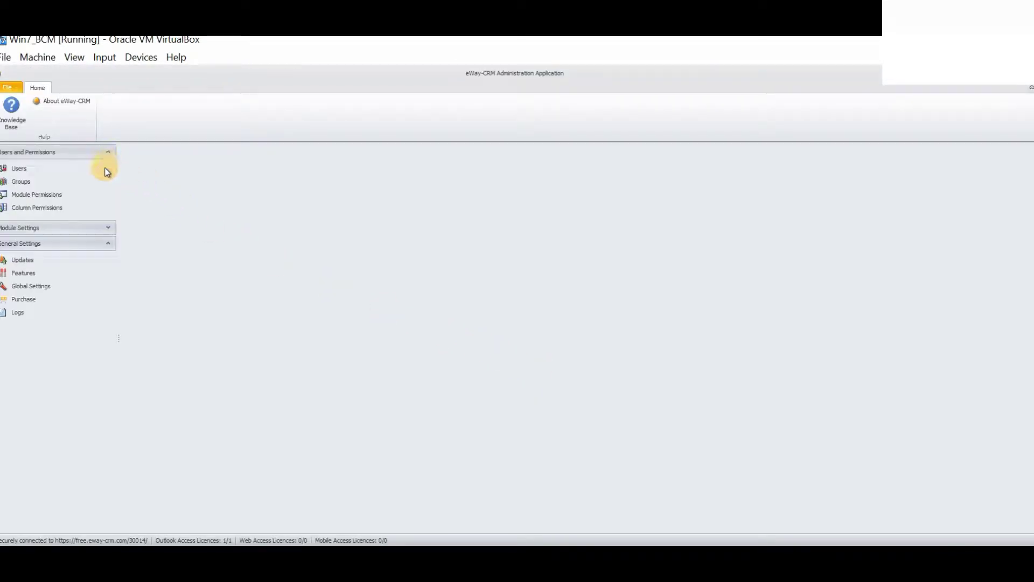
click(111, 232)
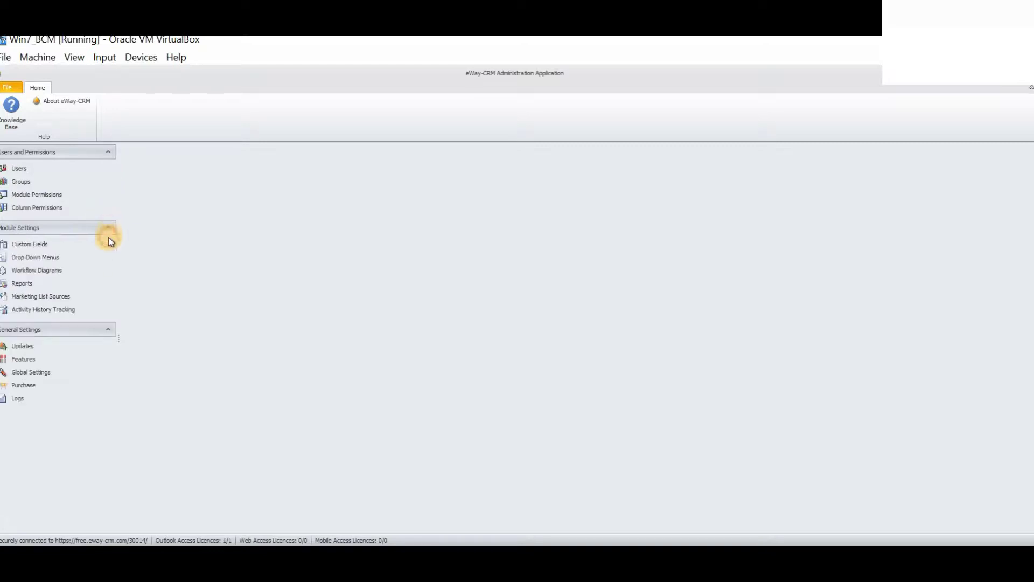
click(108, 332)
click(108, 334)
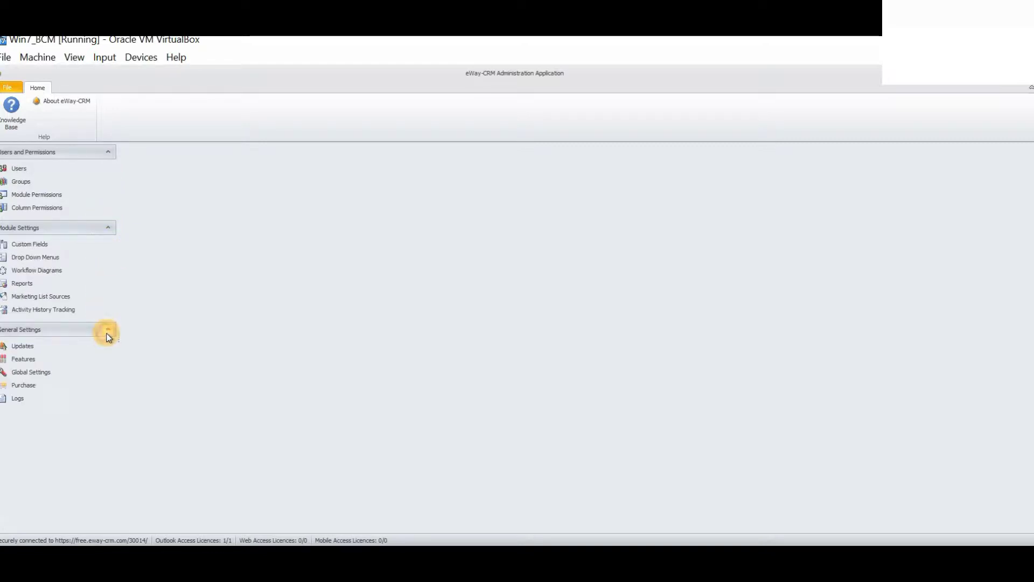
click(29, 245)
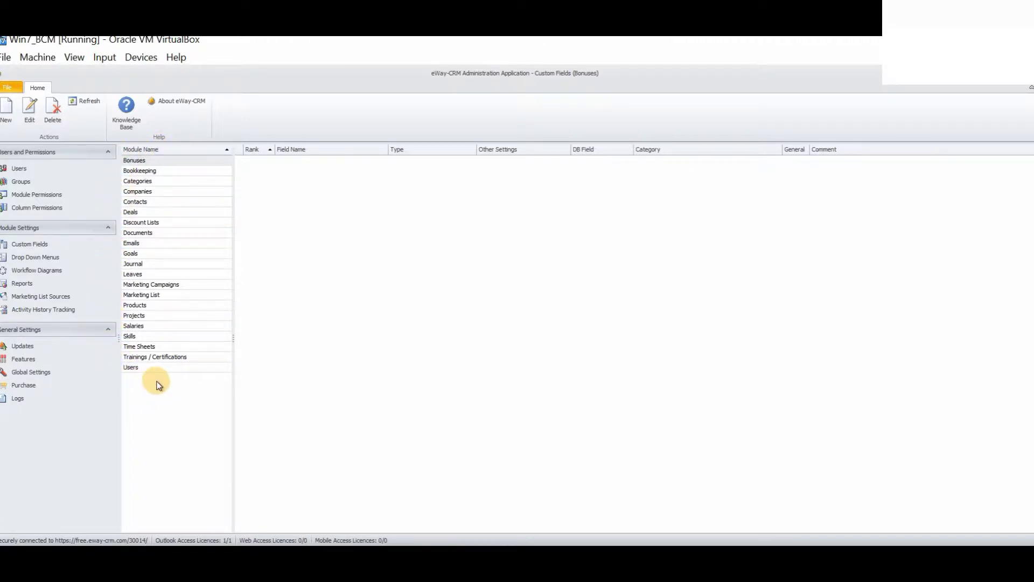
- Create a Date-type custom field named 'Date Of Birth' for the Contacts module
click(136, 203)
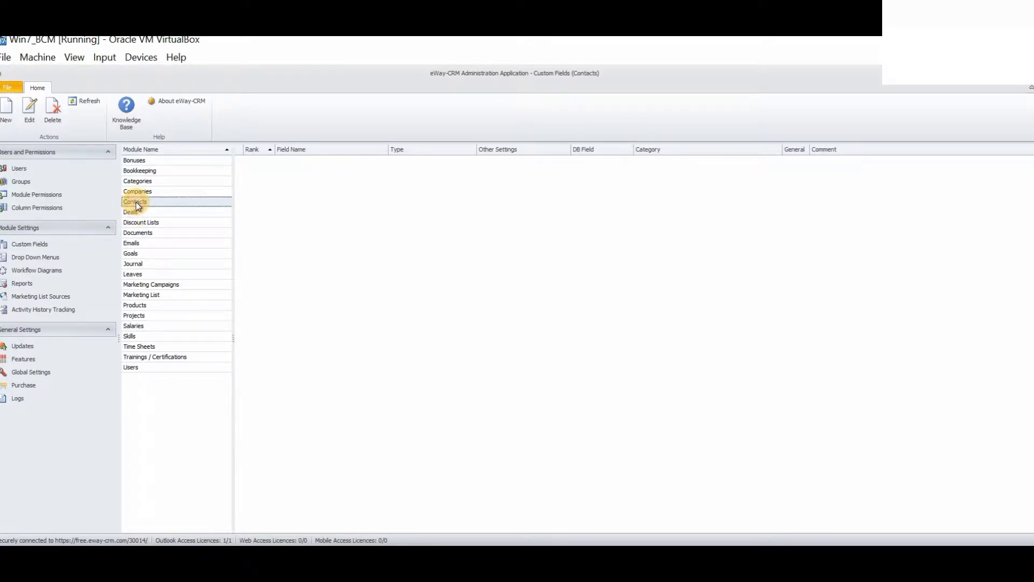
click(5, 121)
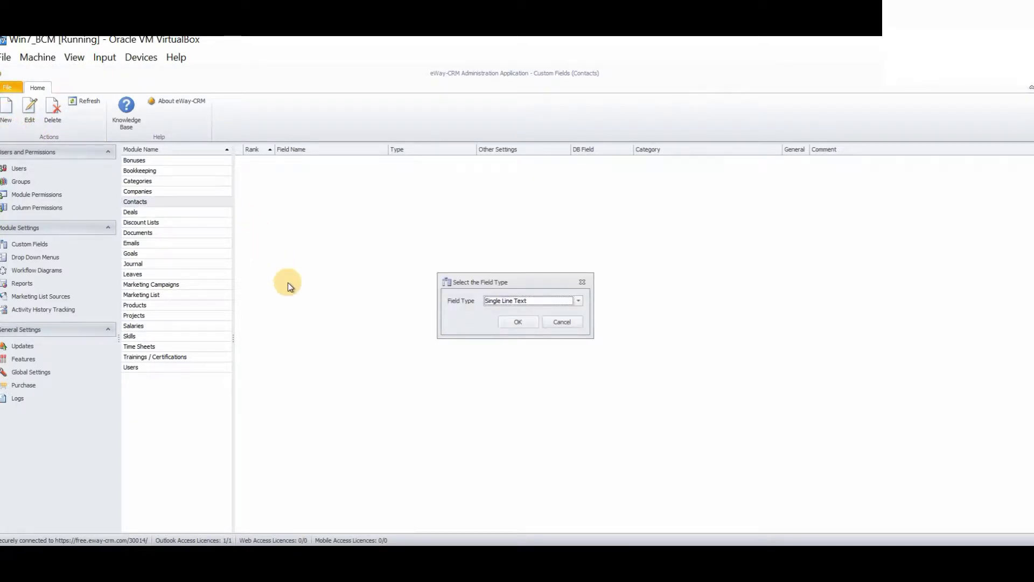
click(575, 302)
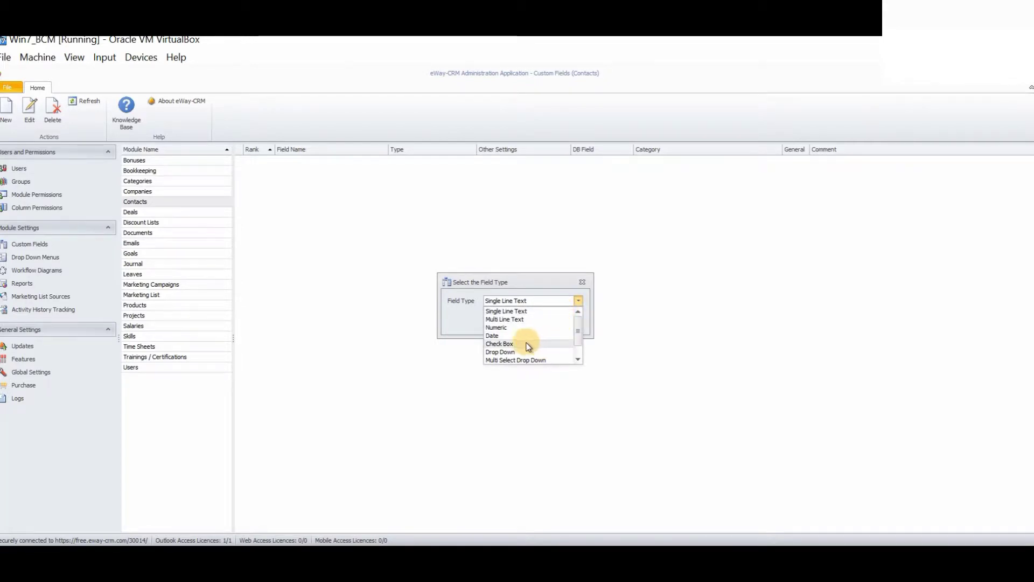
click(508, 337)
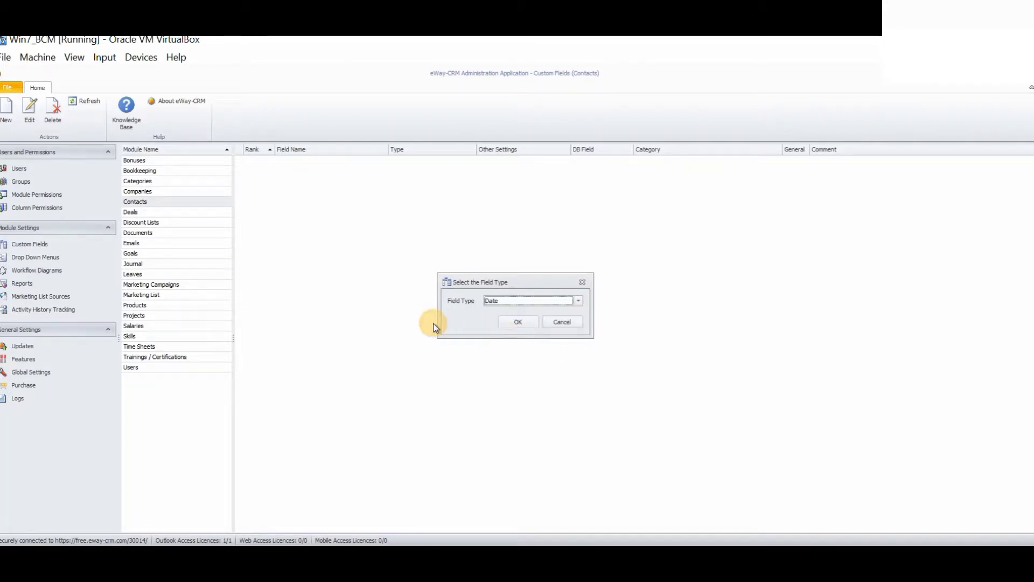
click(509, 324)
text(Date Of Birth)
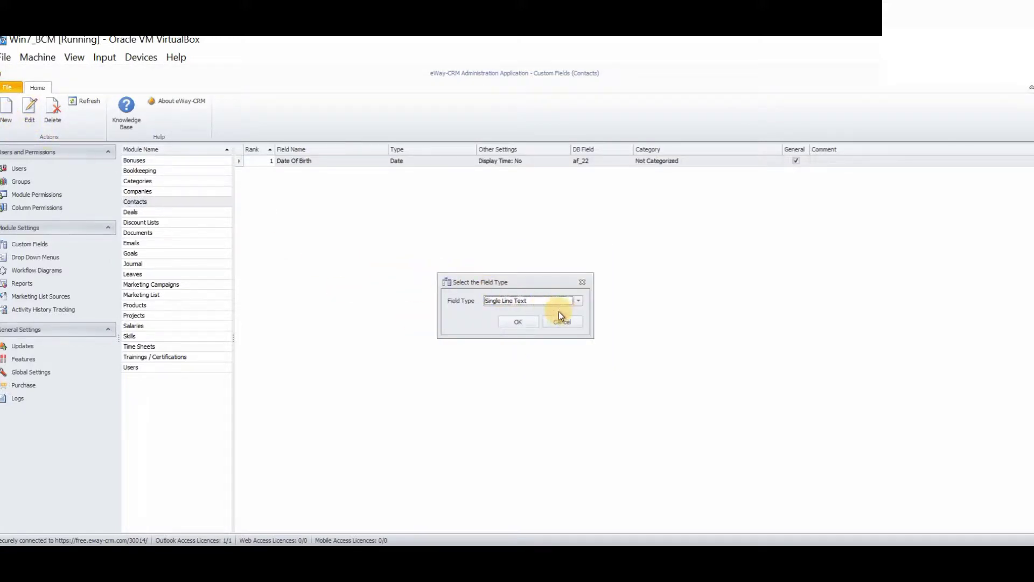
- Create a Drop Down custom field named 'Customer Type' for Contacts
click(578, 301)
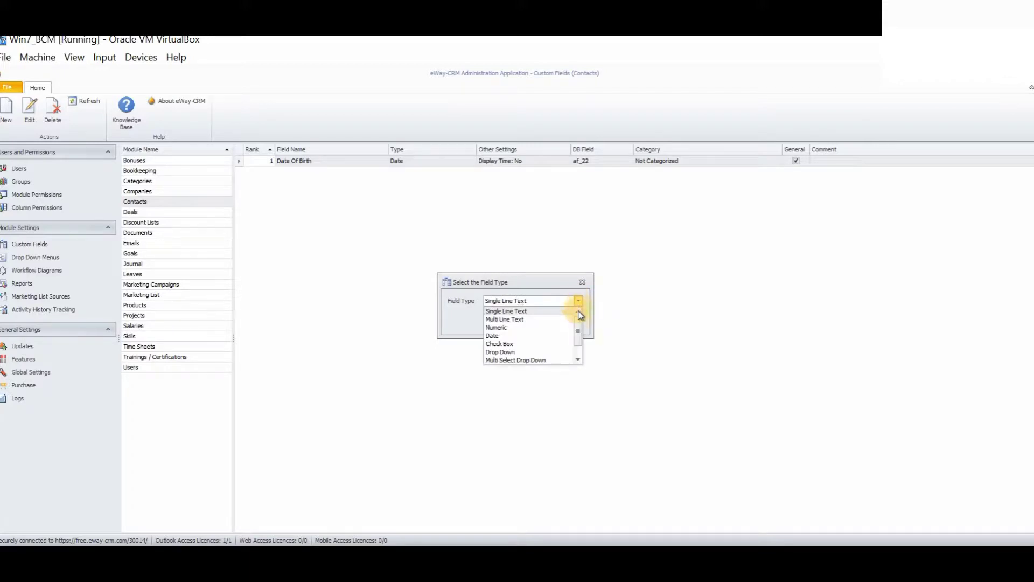
click(527, 351)
click(518, 328)
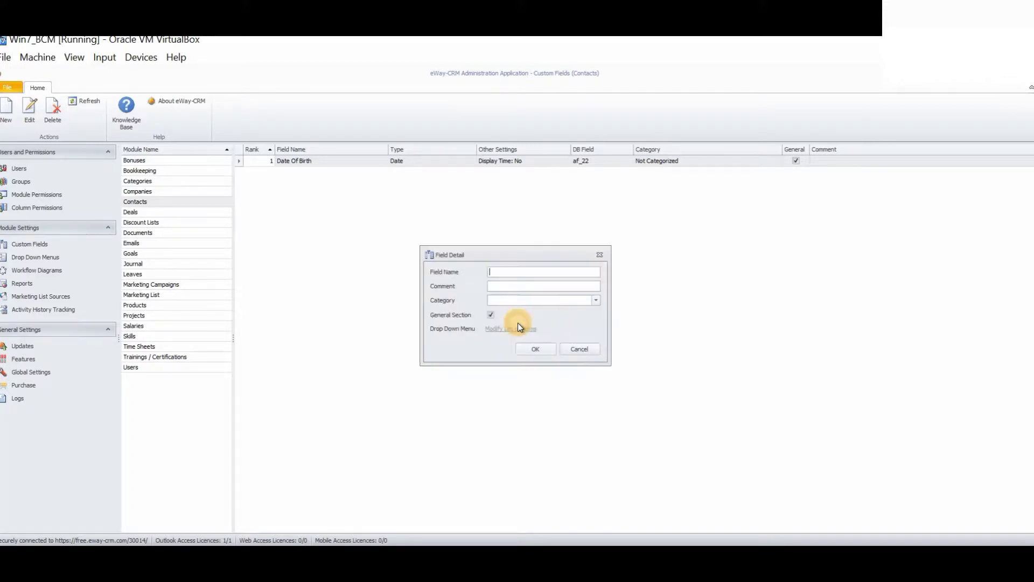
text(Customer Type)
click(535, 349)
- Fill its option list with Existing, New, Valued and At Risk, and save
click(411, 208)
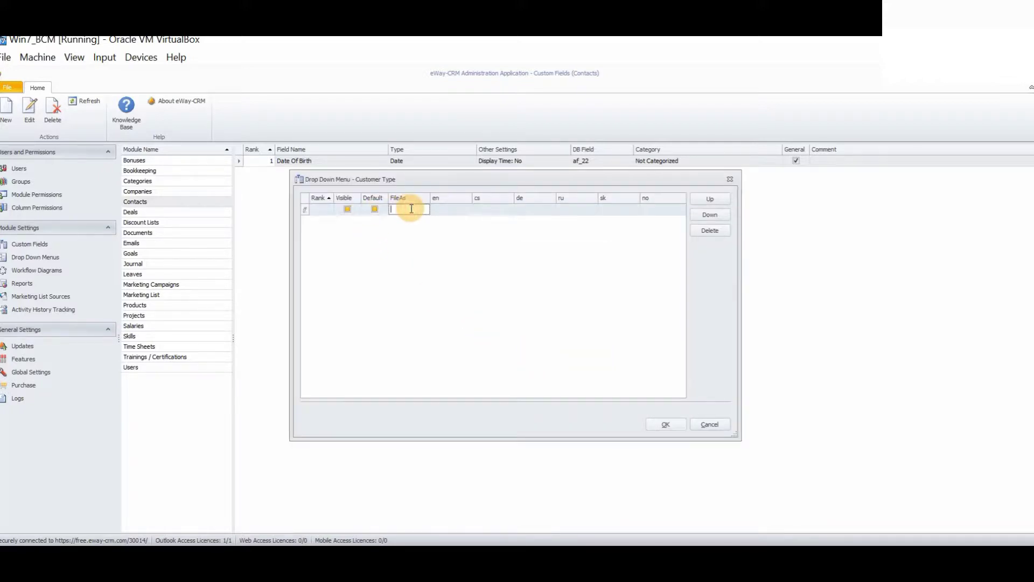
text(Existing)
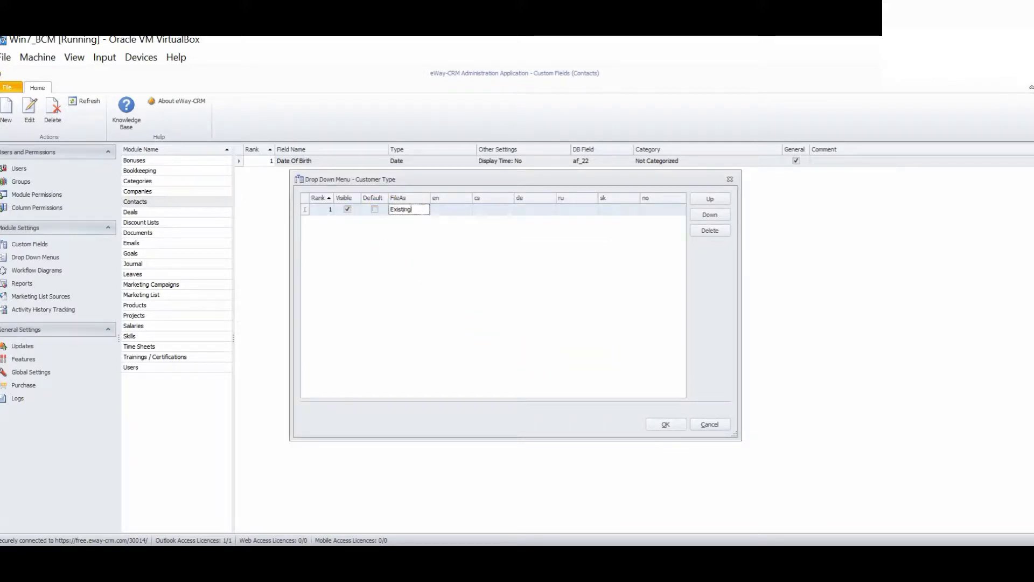
key(Return)
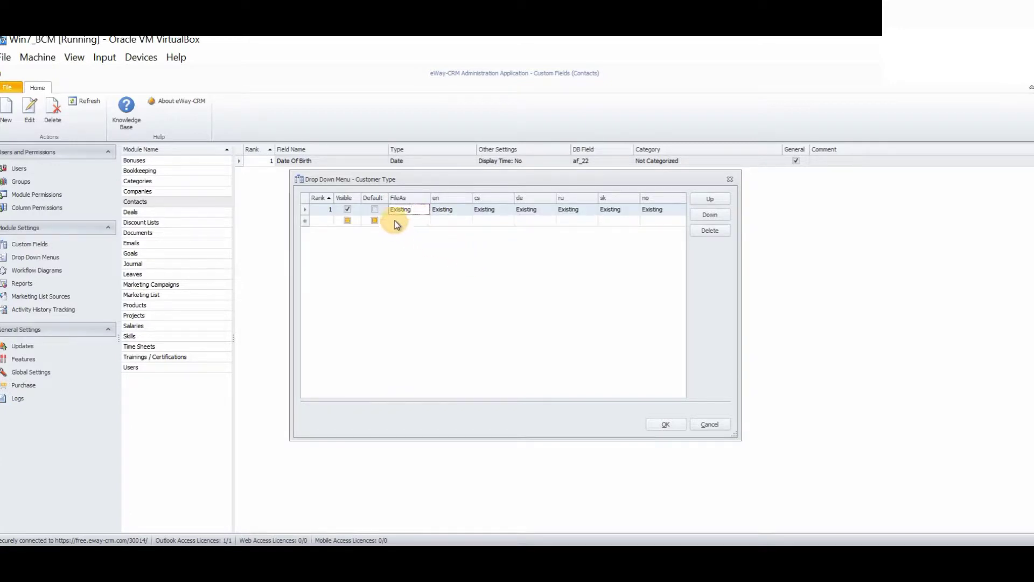
click(401, 220)
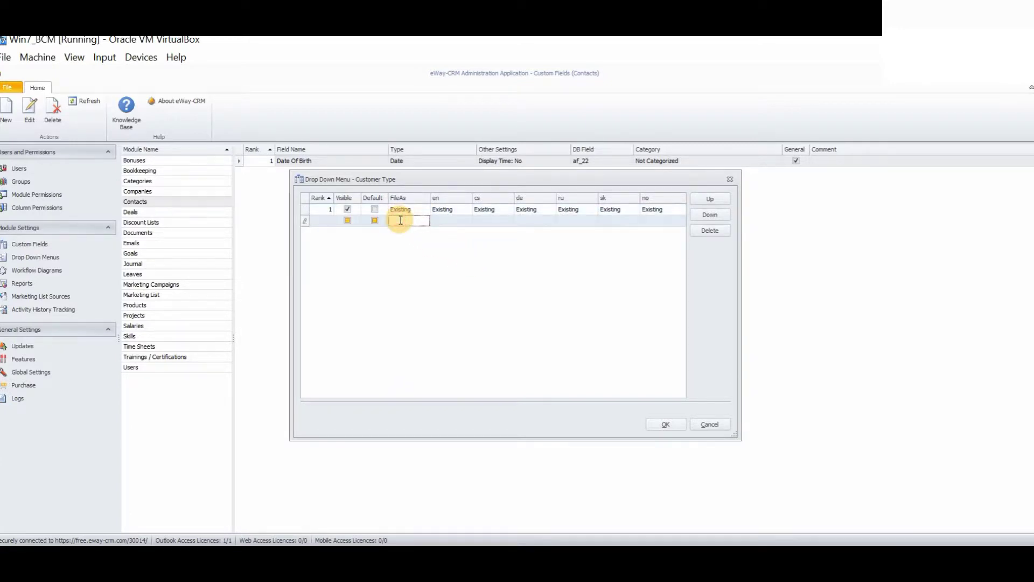
text(New)
key(Return)
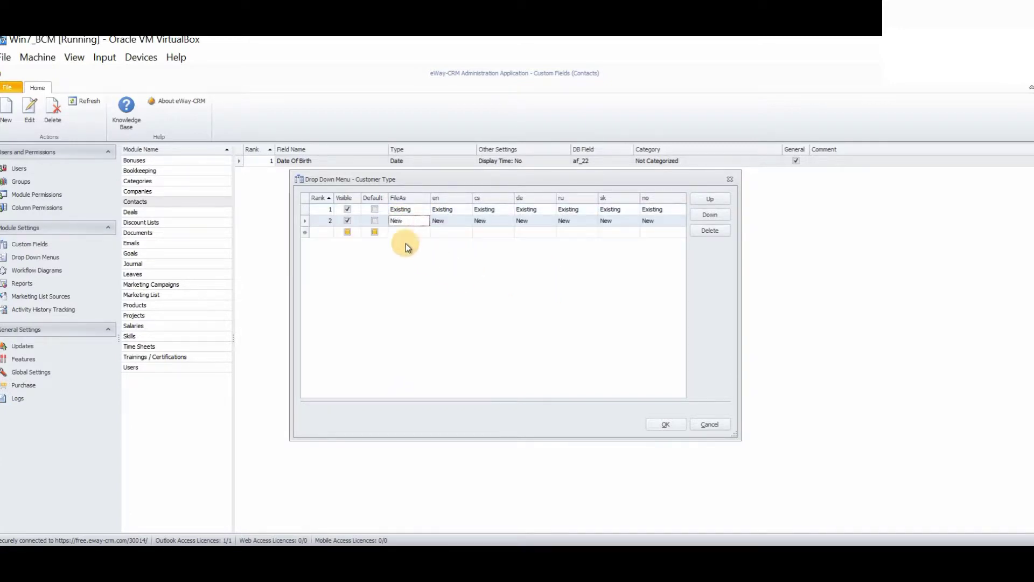
click(400, 231)
text(Valued)
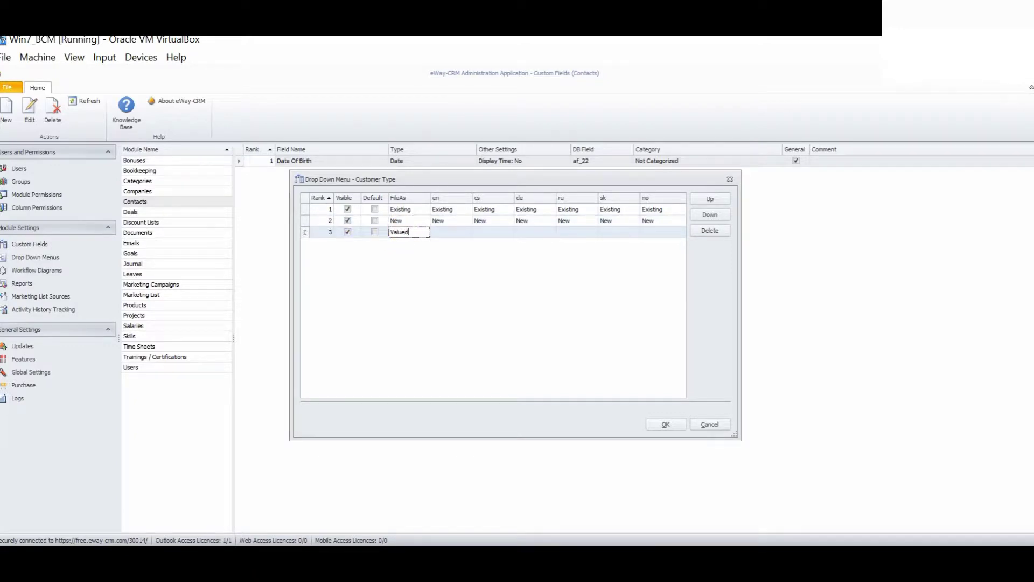
key(Return)
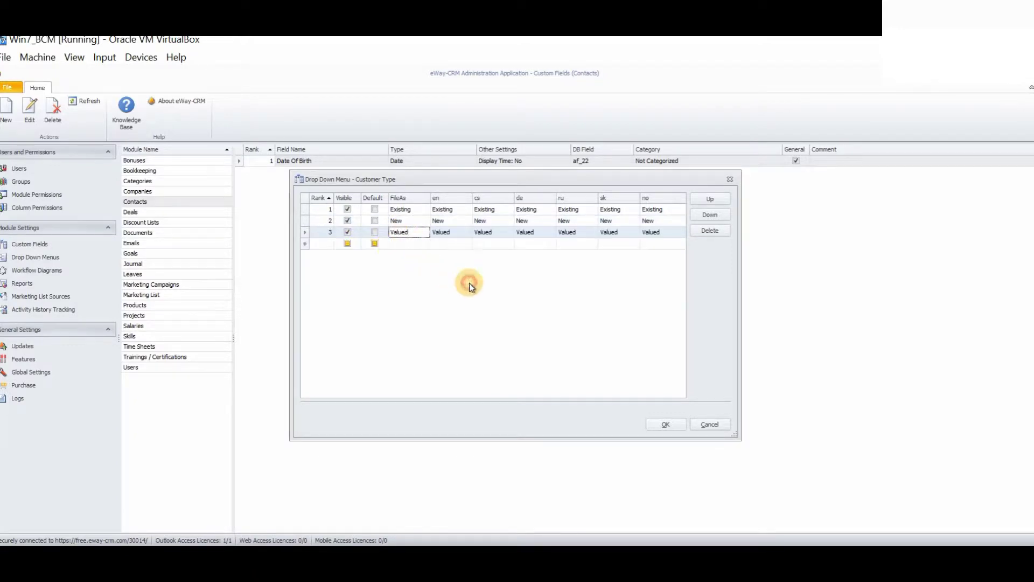
click(406, 239)
text(At R)
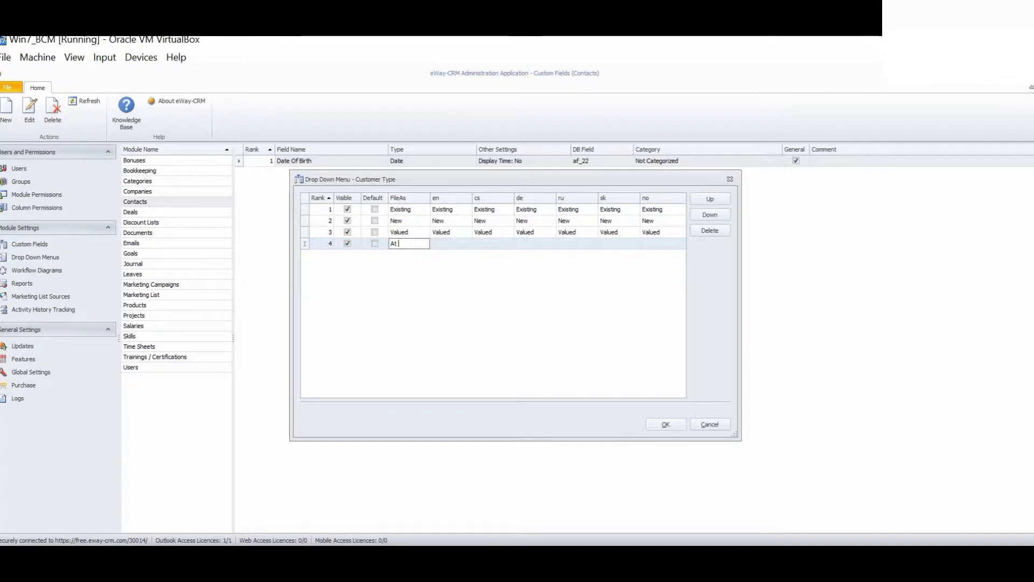
text(isk)
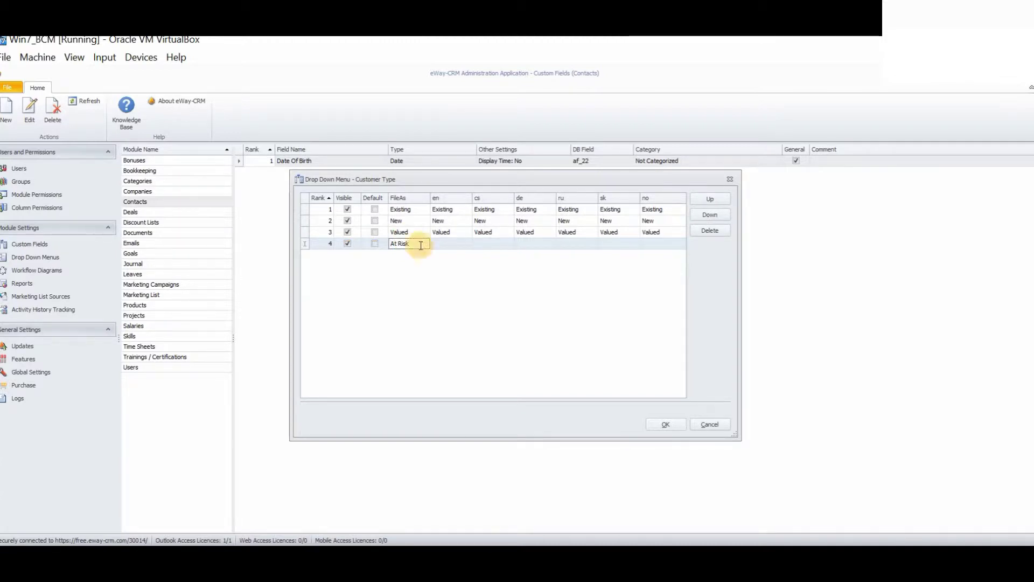
key(Return)
click(657, 428)
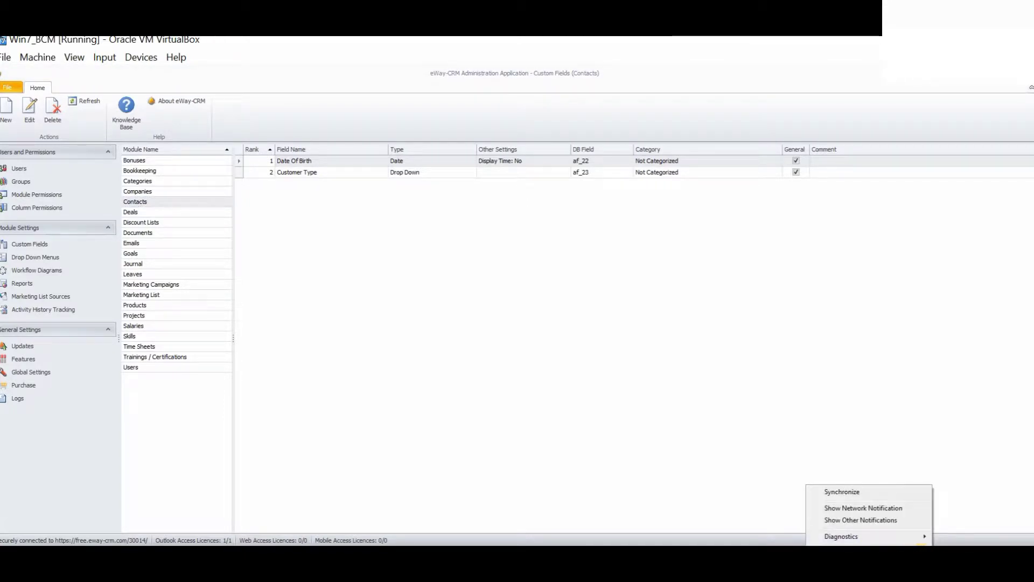
- Synchronize the new custom fields from the eWay-CRM tray menu
click(872, 493)
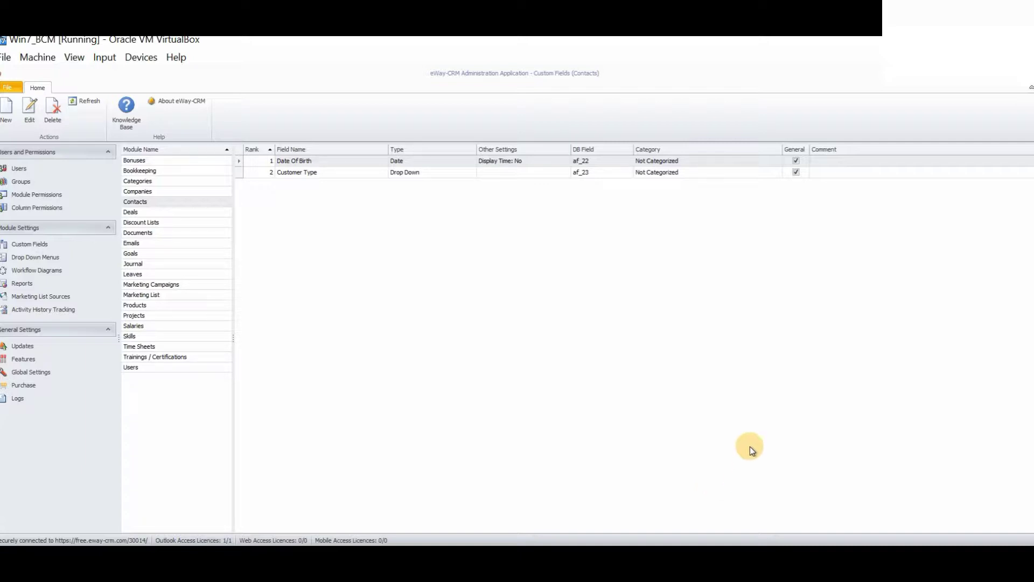
- Minimize the admin tool and open a new, maximized contact from eWay-CRM Contacts
click(995, 86)
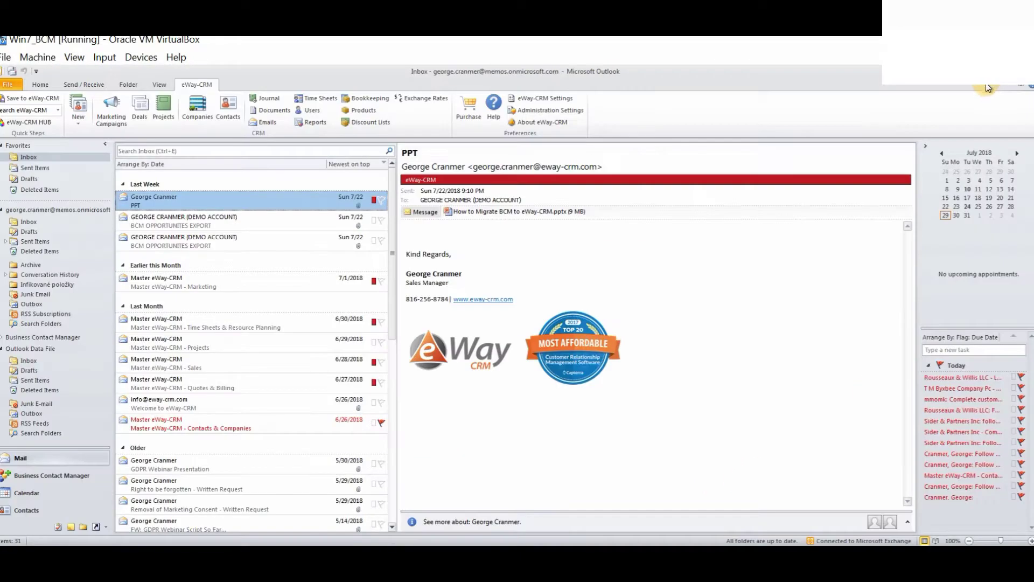
click(232, 119)
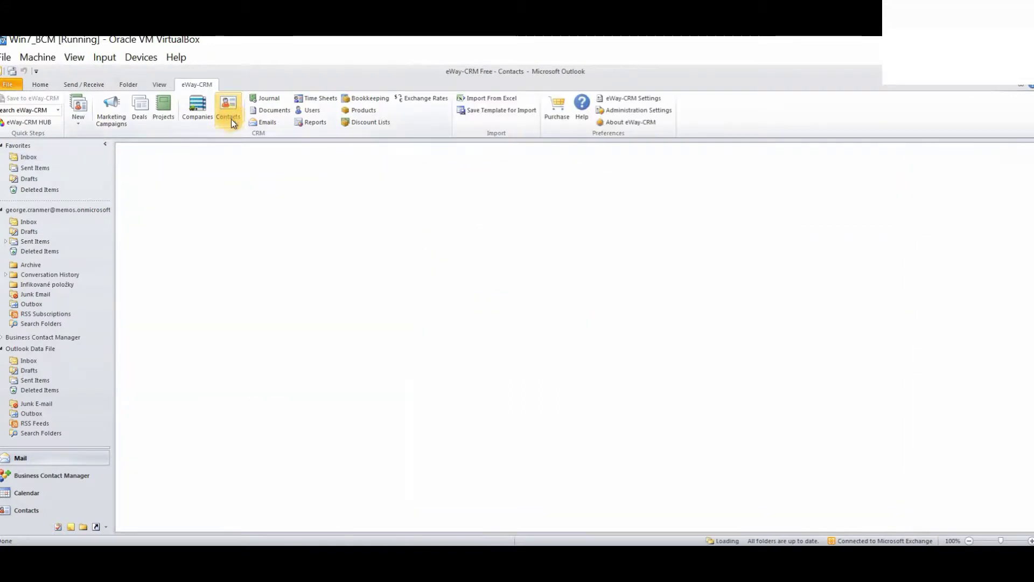
click(243, 175)
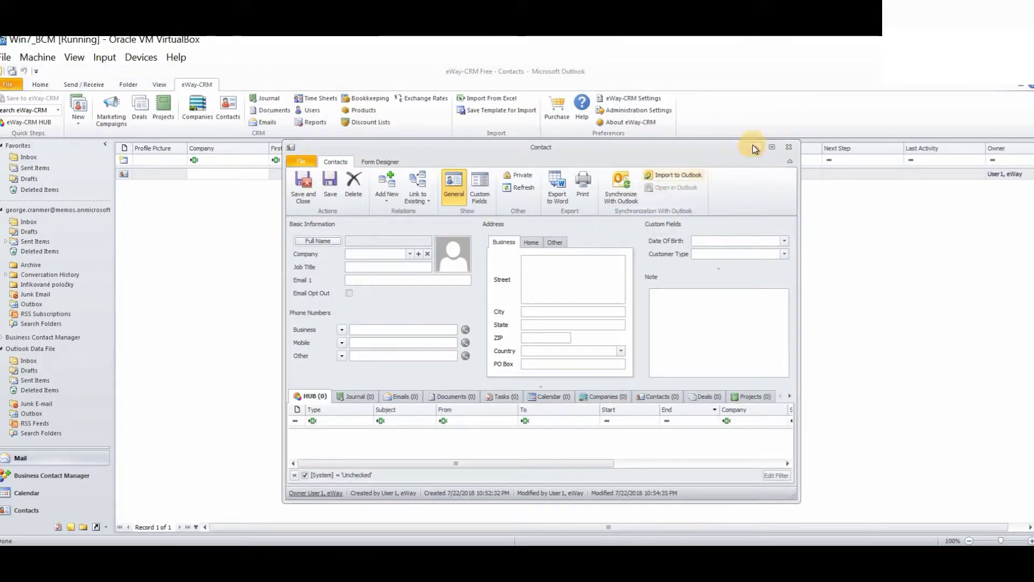
click(772, 147)
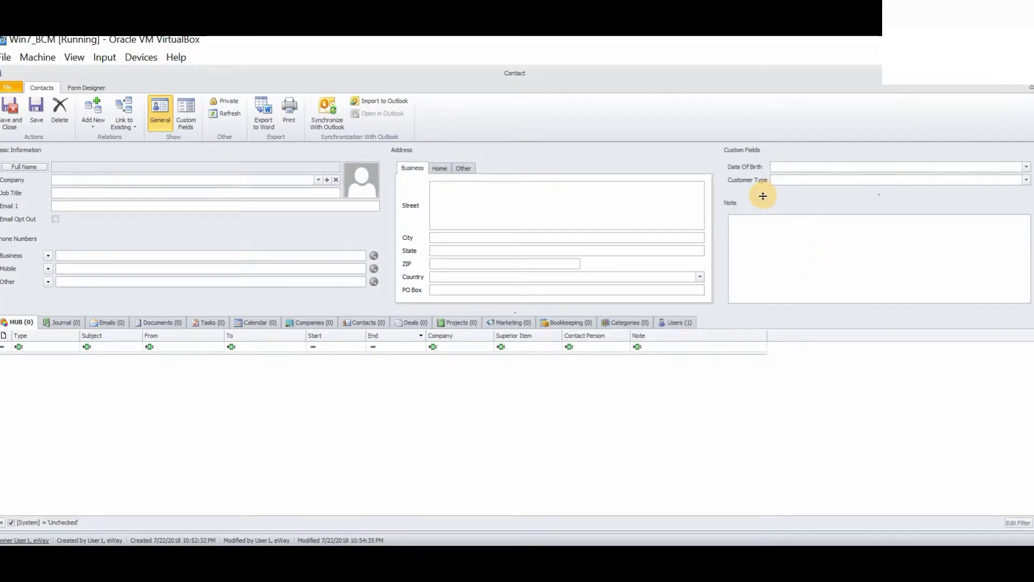
- Set the contact's Date Of Birth to 7/31/2018 and Customer Type to New
click(1027, 172)
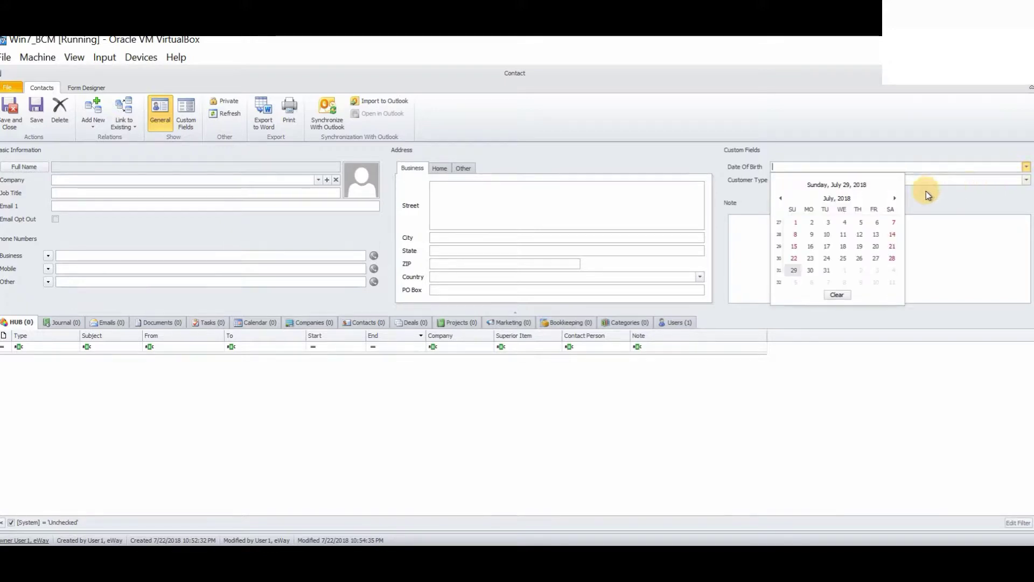
click(828, 270)
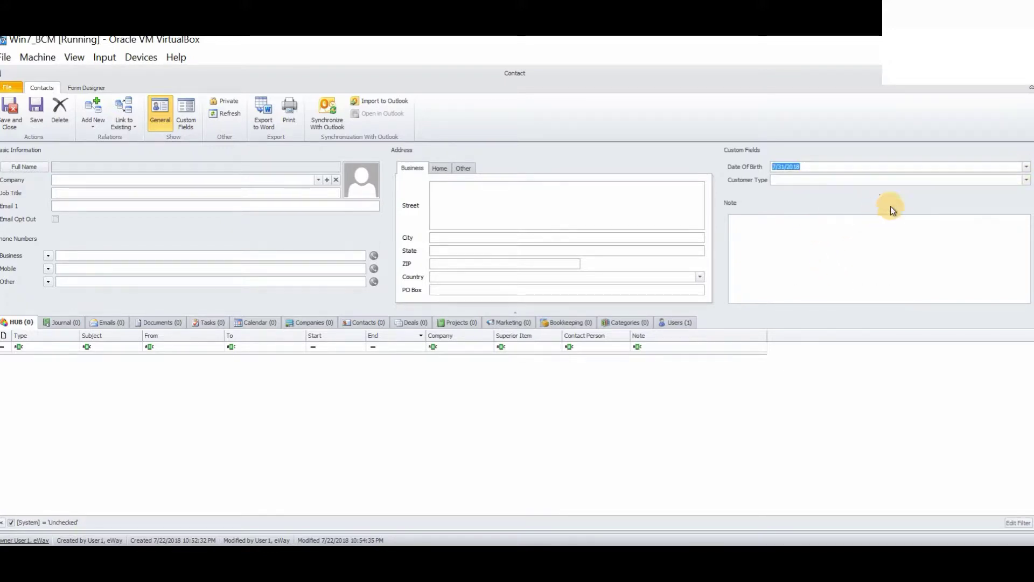
click(1025, 181)
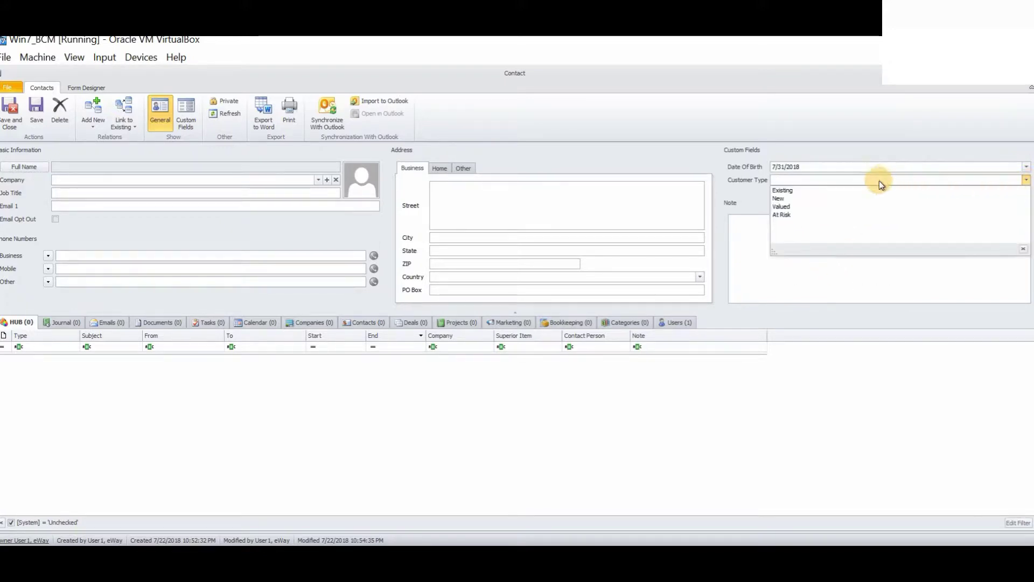
click(787, 199)
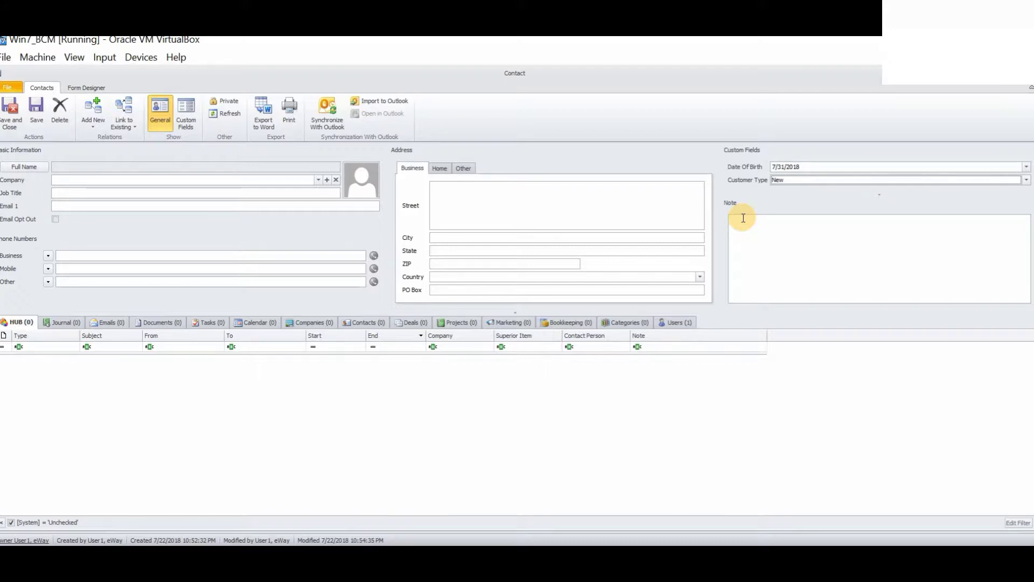
- In Form Designer, place Date Of Birth below Email Opt Out and remove the Other phone row
click(94, 88)
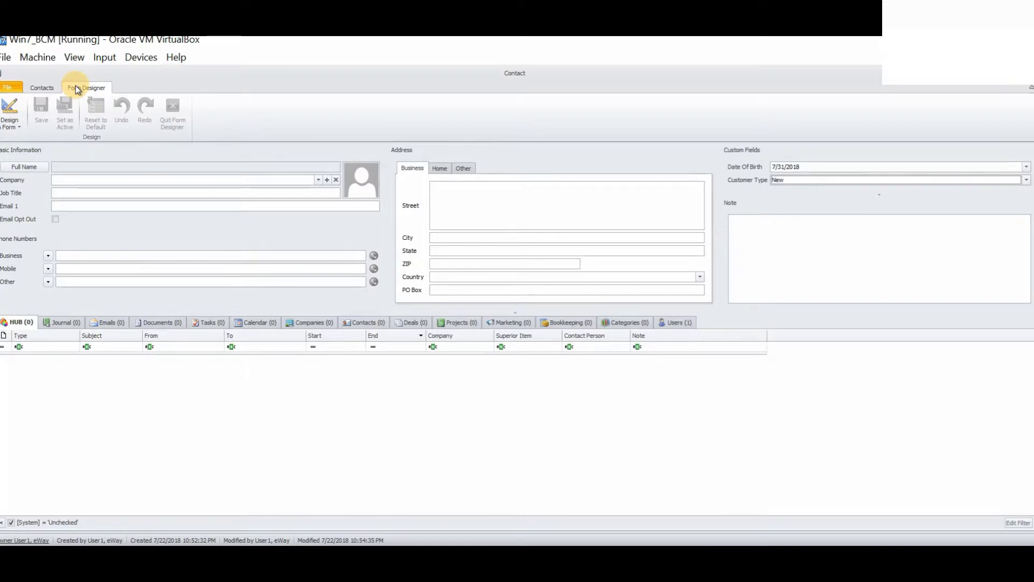
click(10, 110)
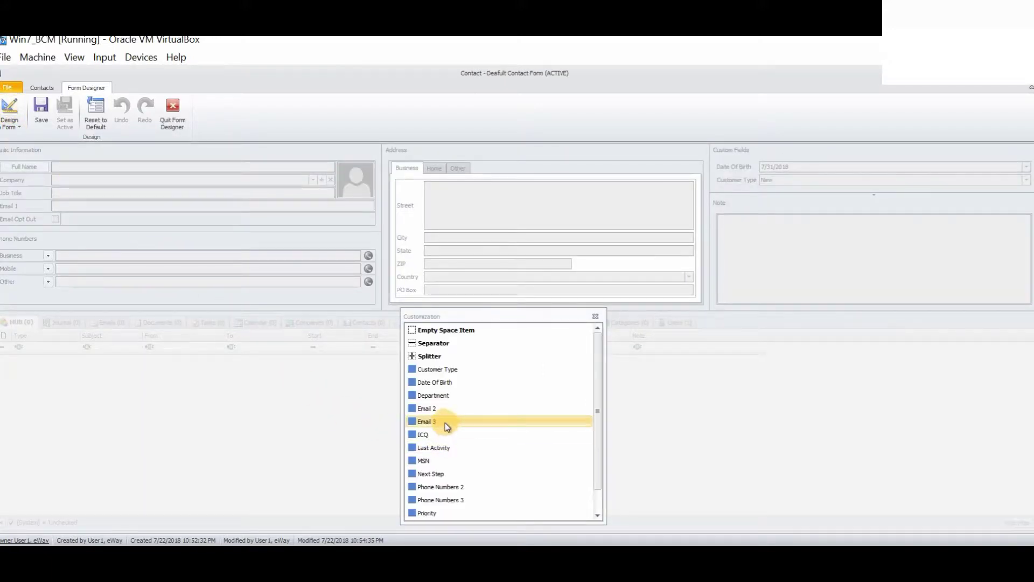
drag(449, 383, 27, 220)
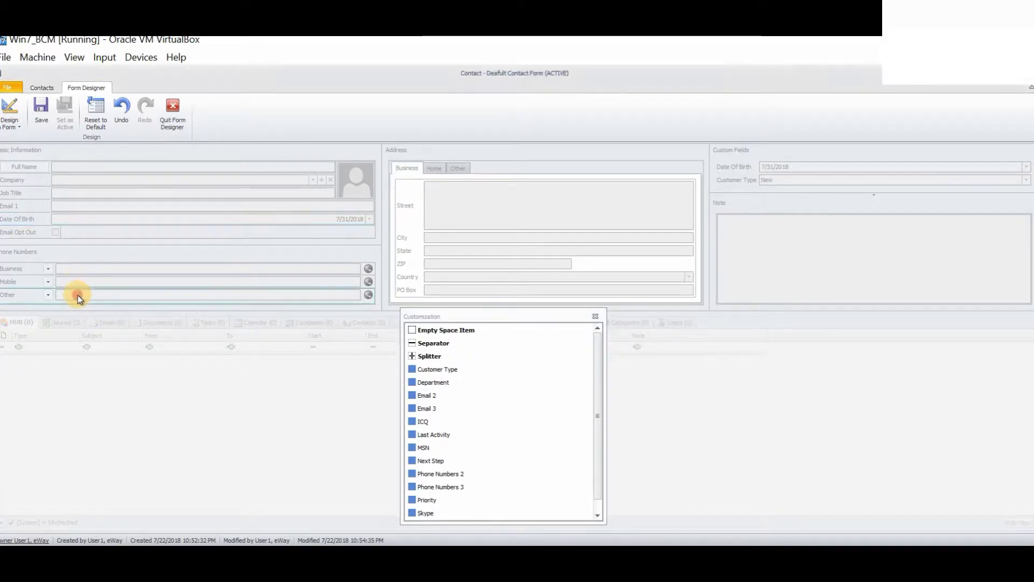
drag(78, 295, 433, 431)
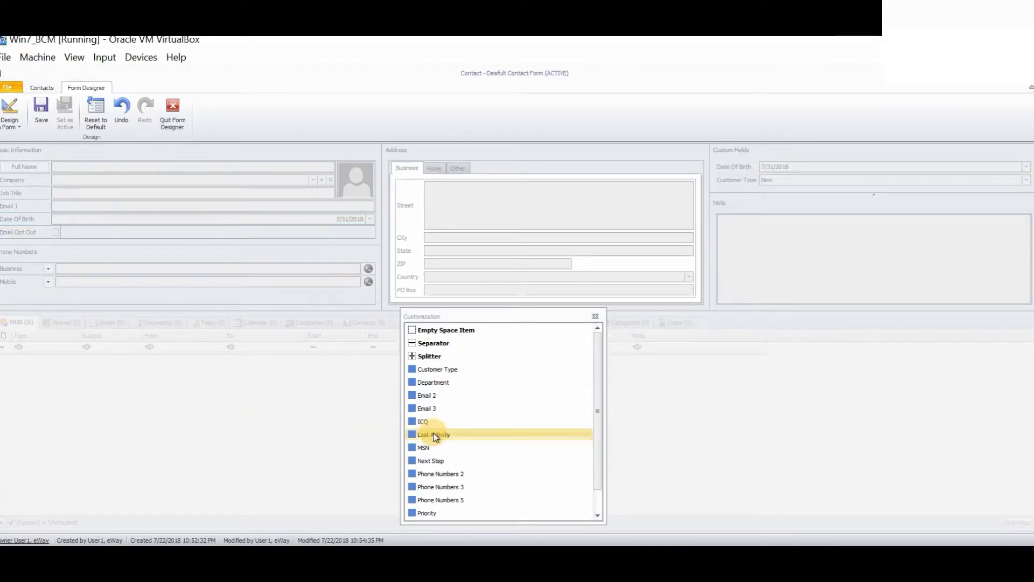
- Save the layout as 'New Contact Form', set it active, and close the contact without saving
click(39, 110)
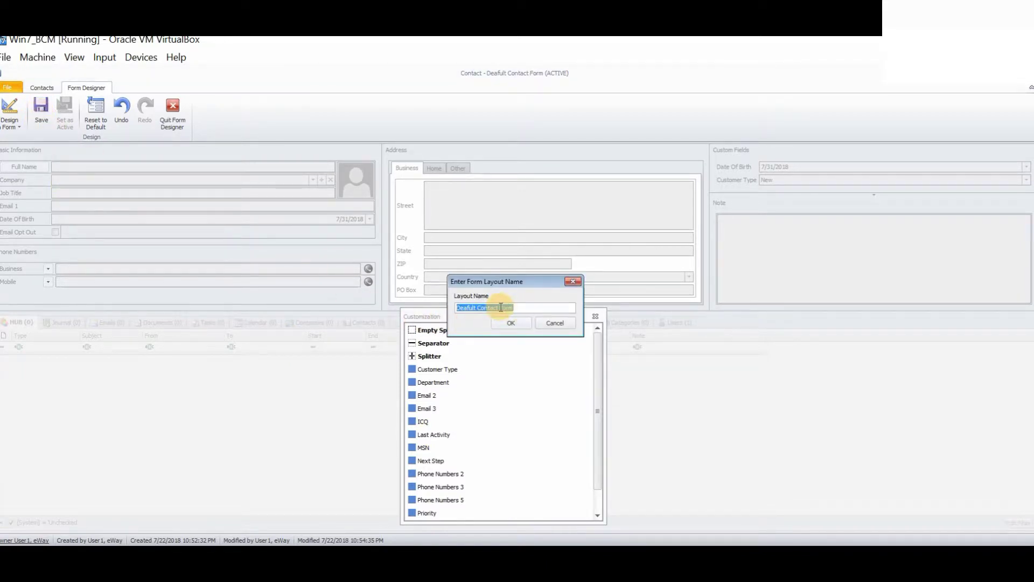
text(New Cont)
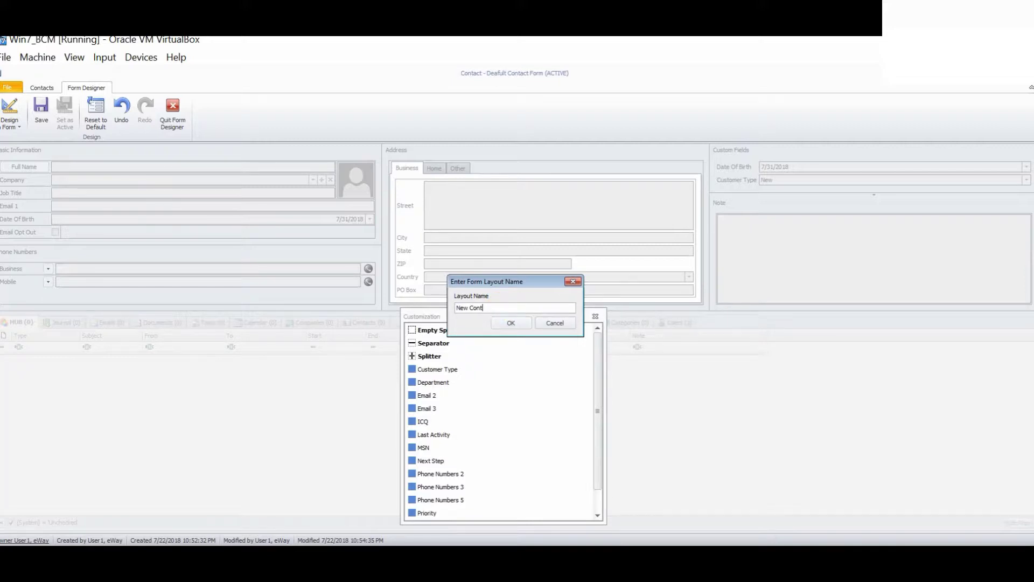
text(act Form)
click(520, 323)
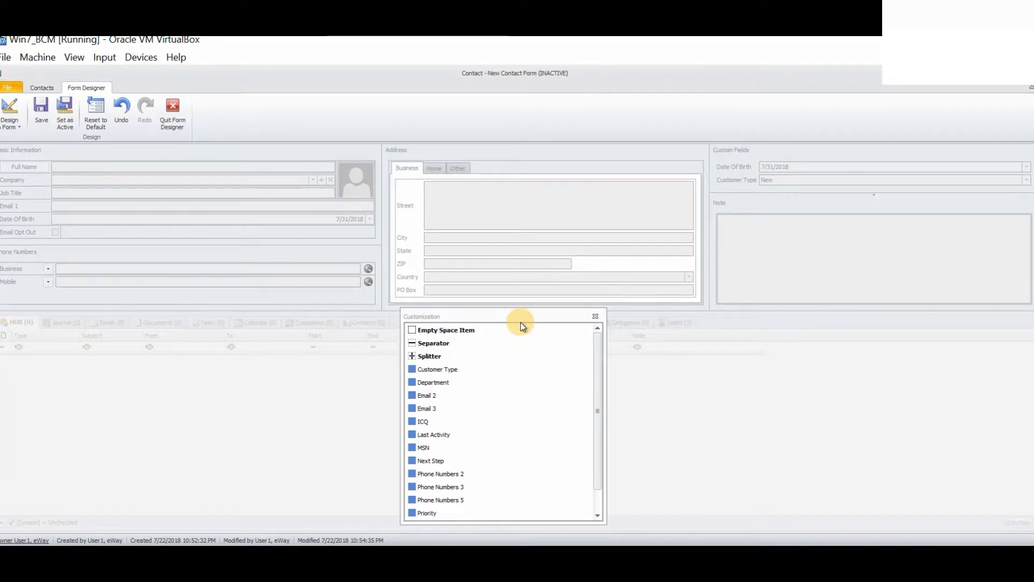
click(68, 121)
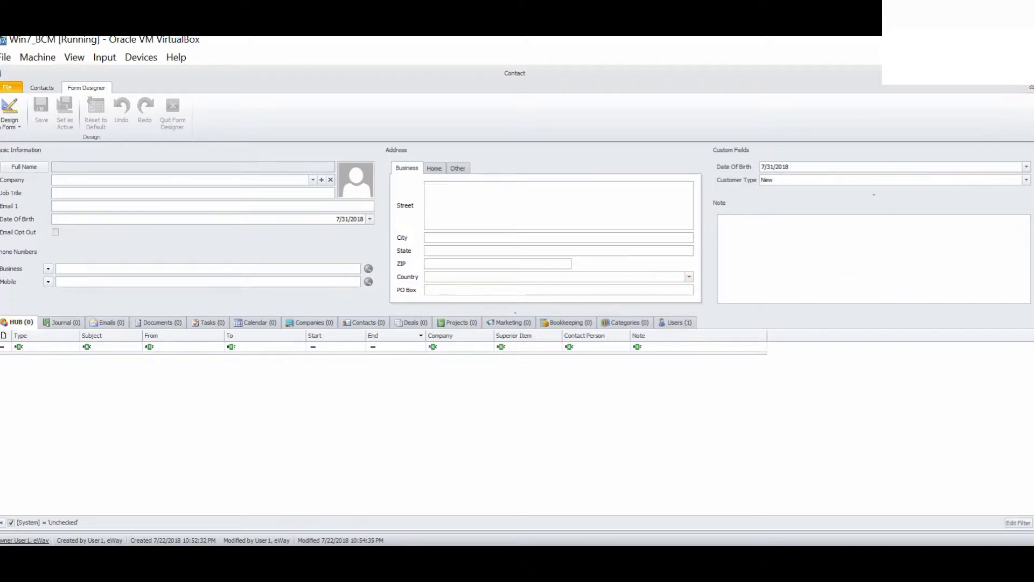
click(1024, 73)
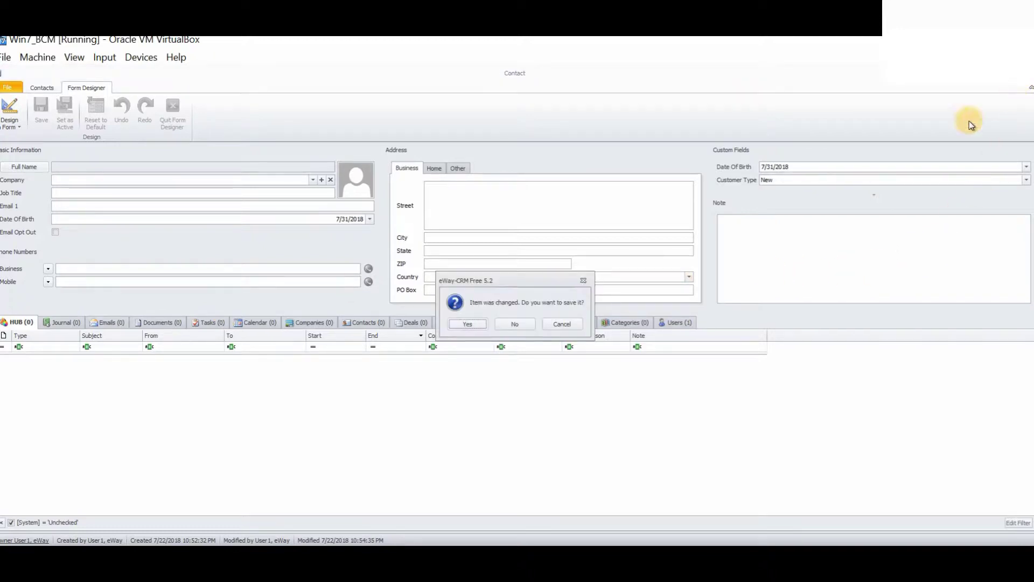
click(517, 325)
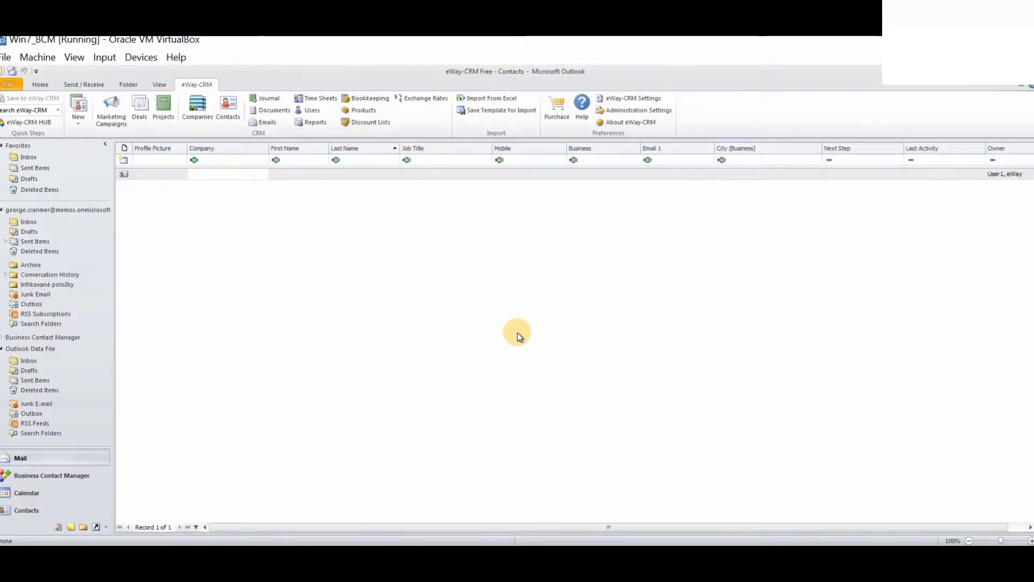
- Log in to Administration Settings and go to Users and Permissions > Column Permissions
click(648, 109)
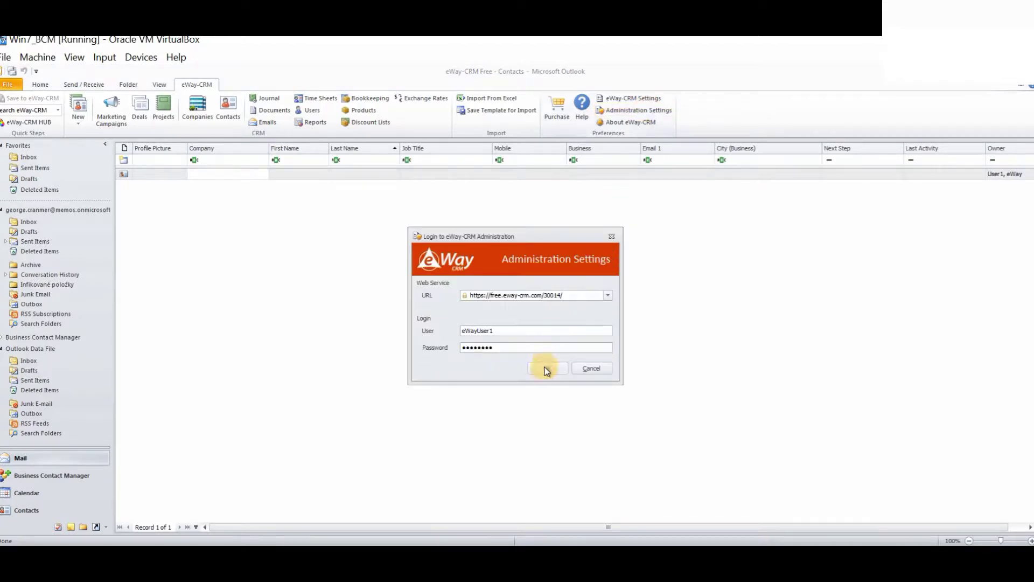
click(545, 370)
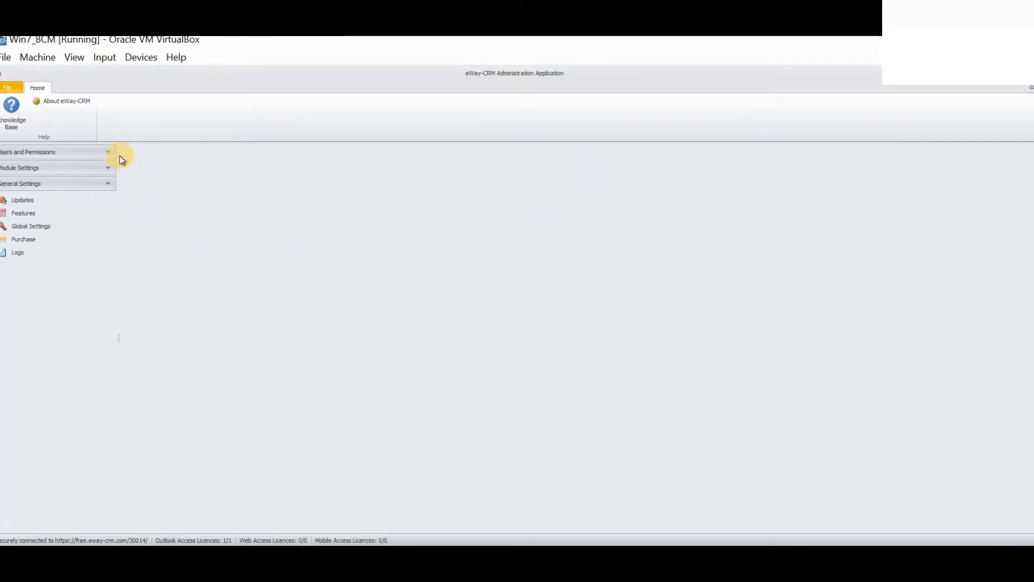
click(107, 153)
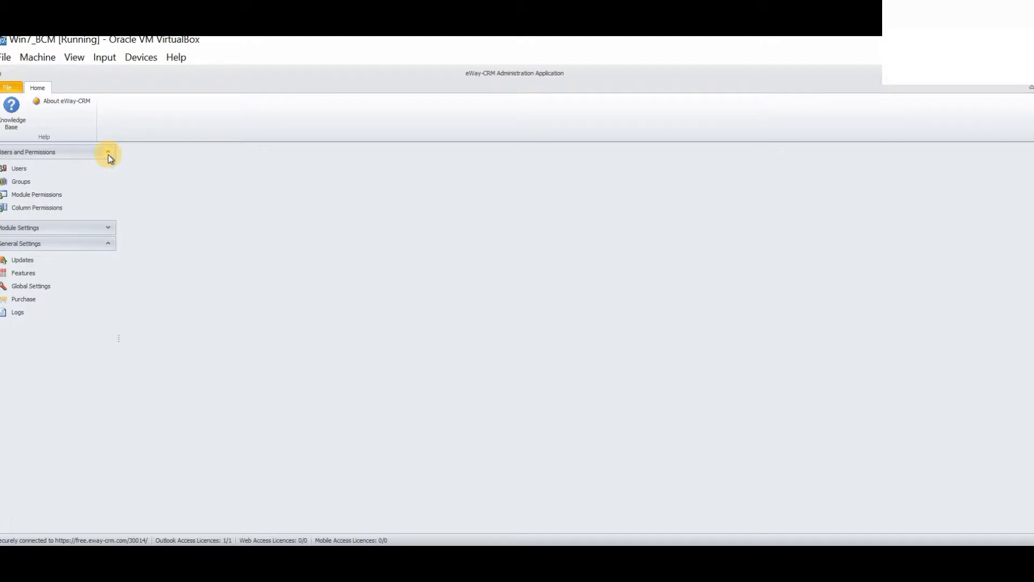
click(43, 209)
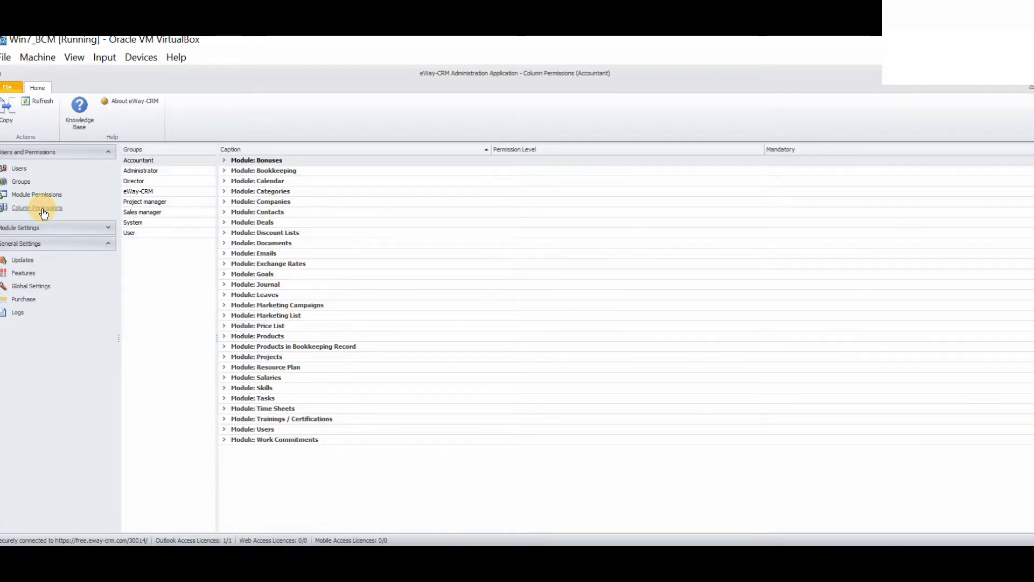
- Select the Administrator group and expand the Contacts module's column list
click(150, 170)
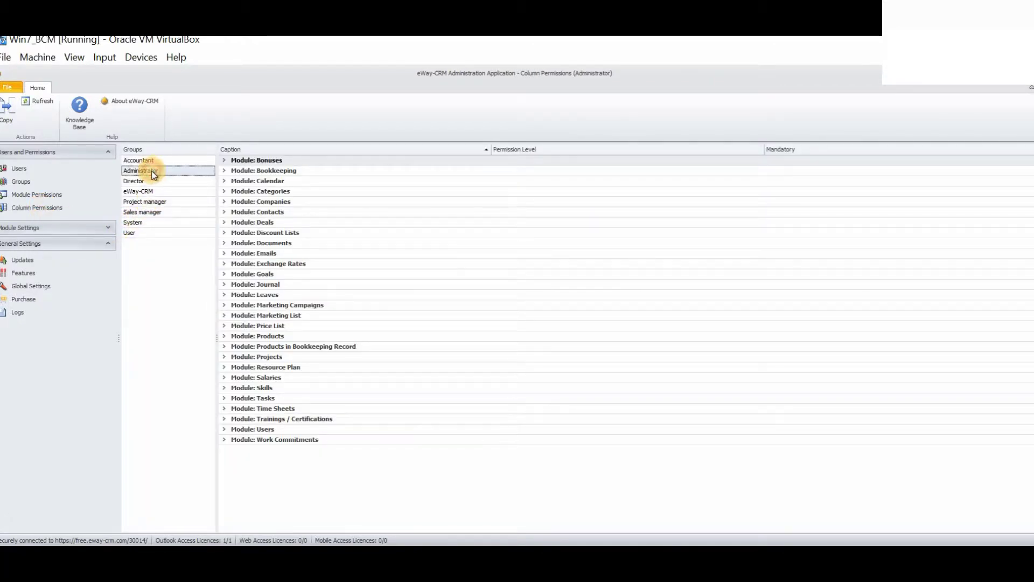
click(223, 211)
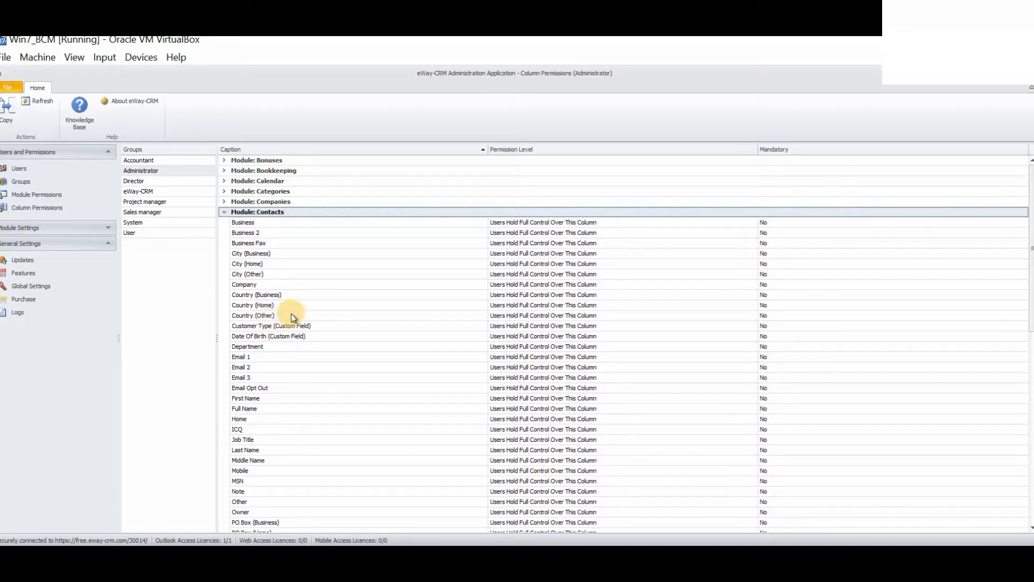
- Set Date Of Birth (Custom Field) permission level to 'Users Don't See This Column'
click(271, 337)
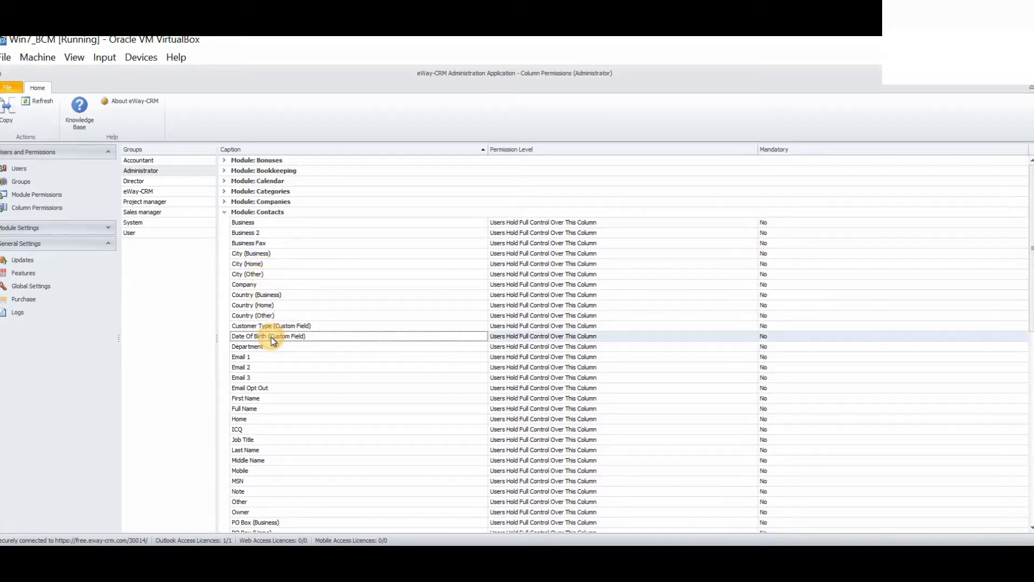
click(592, 337)
click(592, 337)
click(593, 337)
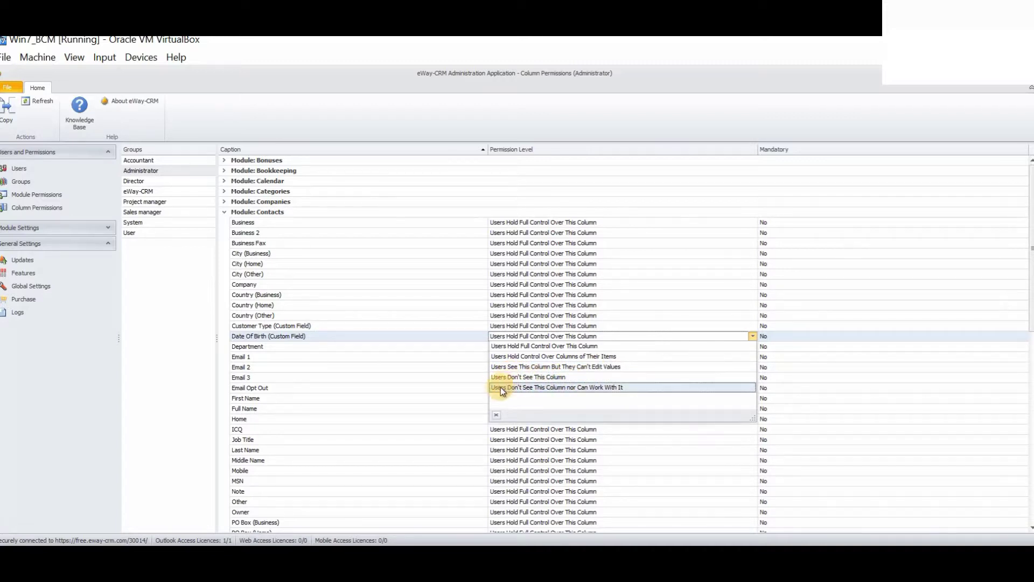
click(554, 376)
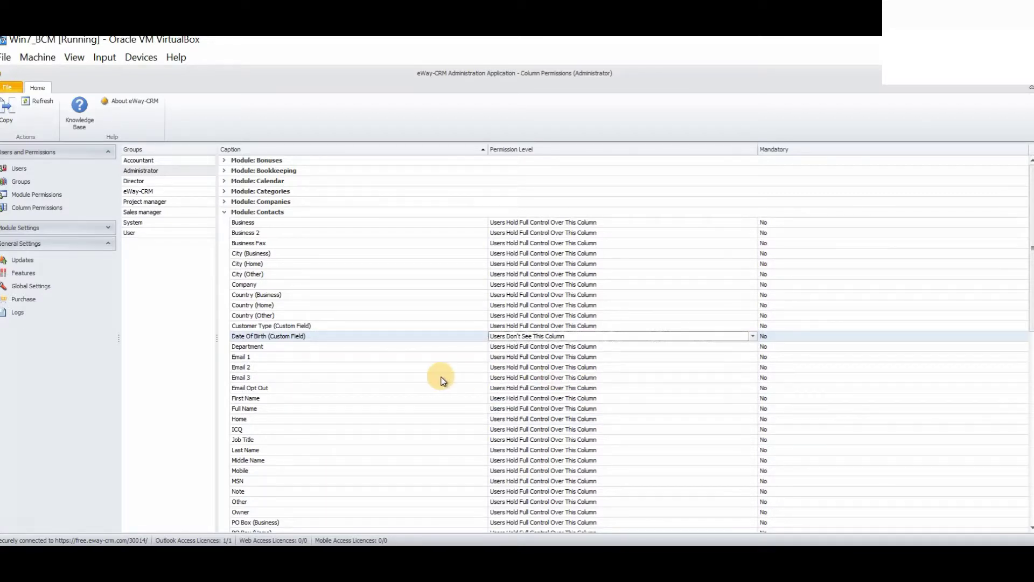
- Synchronize eWay-CRM, close the Administration window, and select the contact in the list
right_click(930, 543)
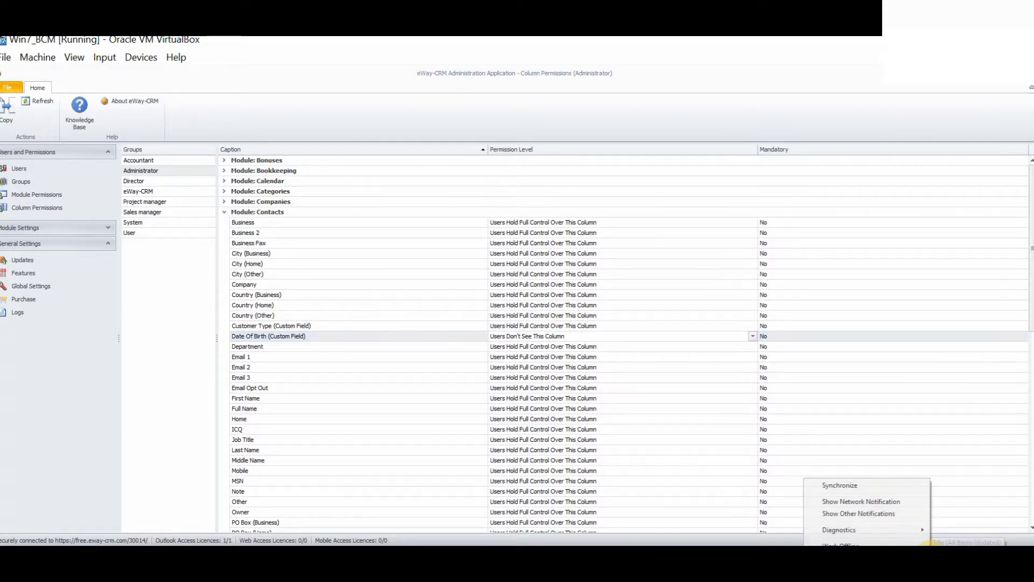
click(848, 482)
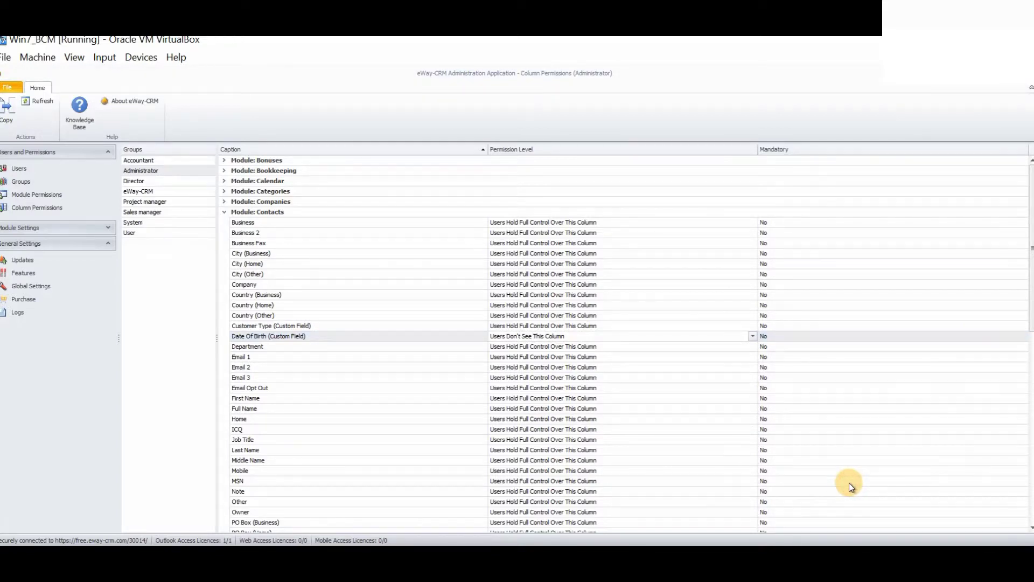
click(1021, 88)
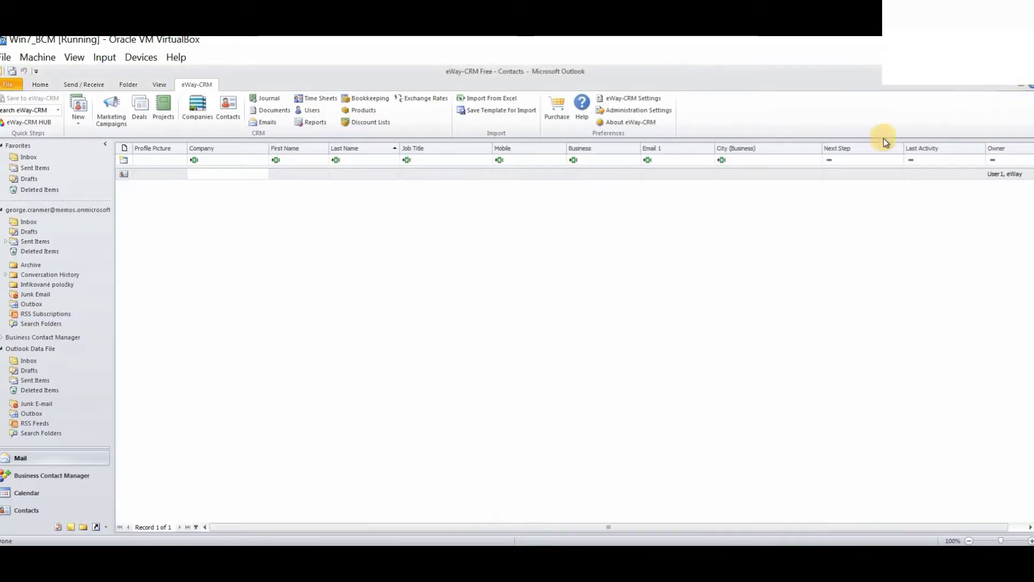
click(360, 173)
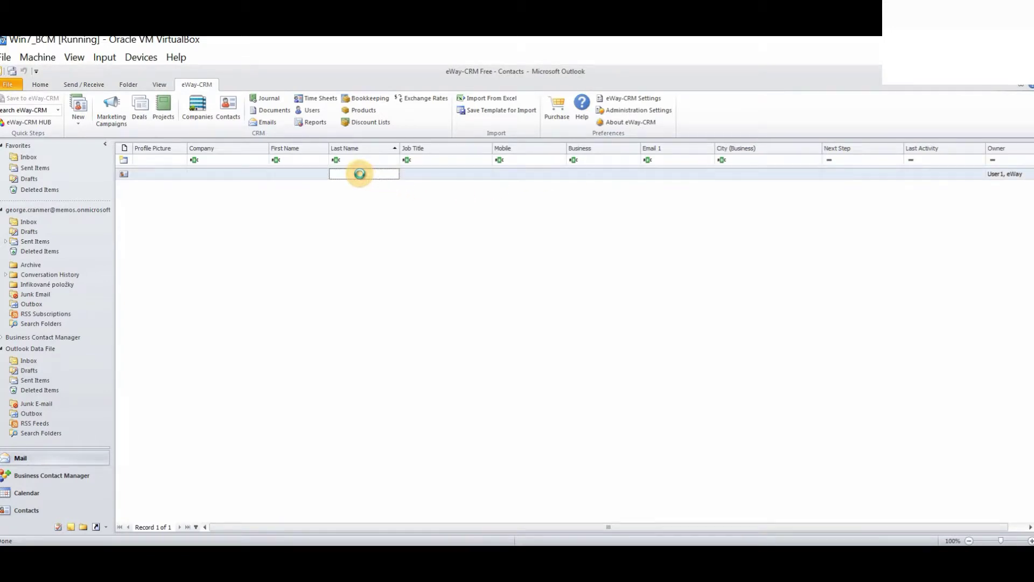
- Open the contact record from the Contacts list to review its form
double_click(360, 173)
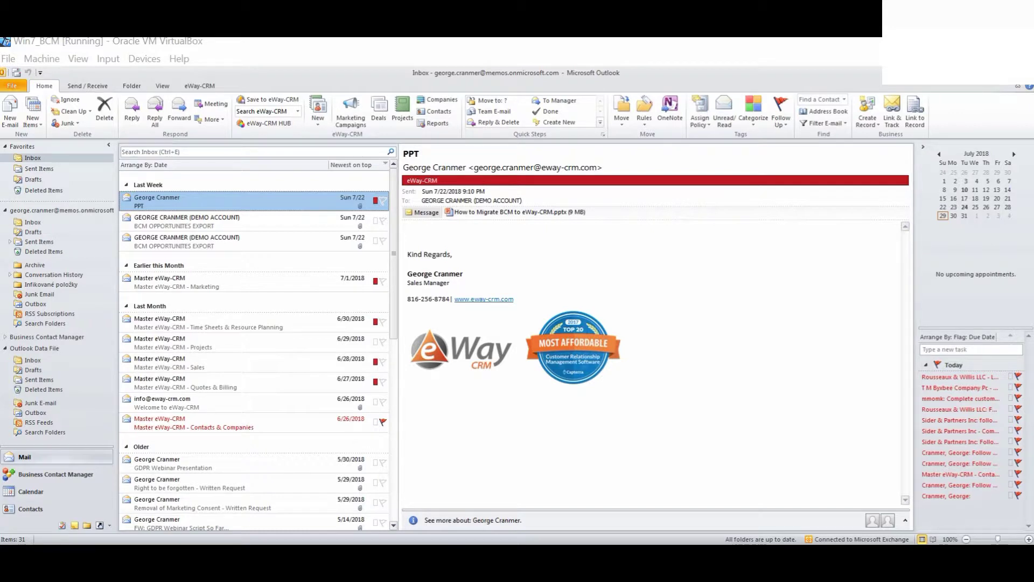
- Log in to the eWay-CRM Administration Settings as administrator
click(199, 86)
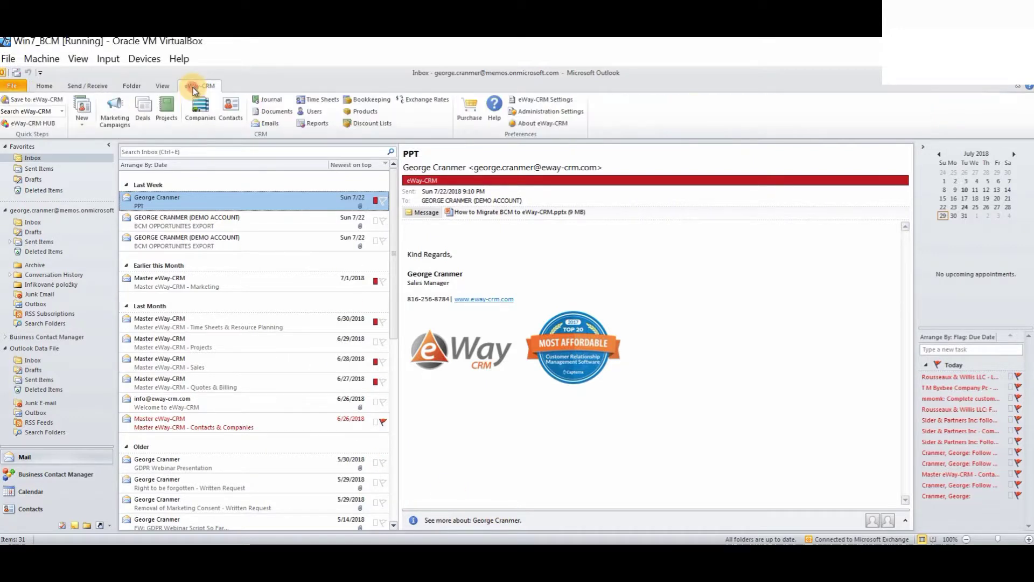
click(574, 112)
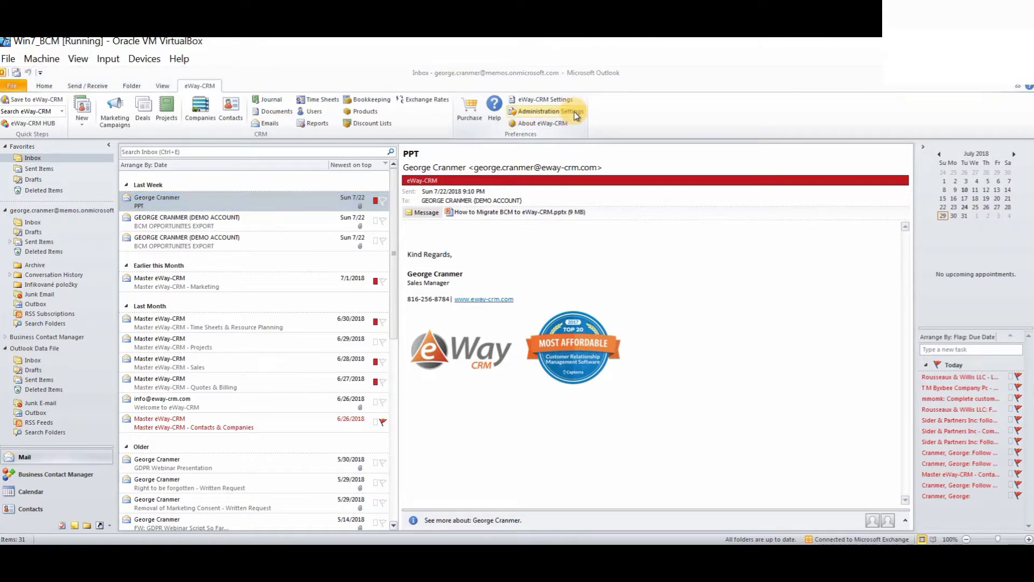
click(533, 371)
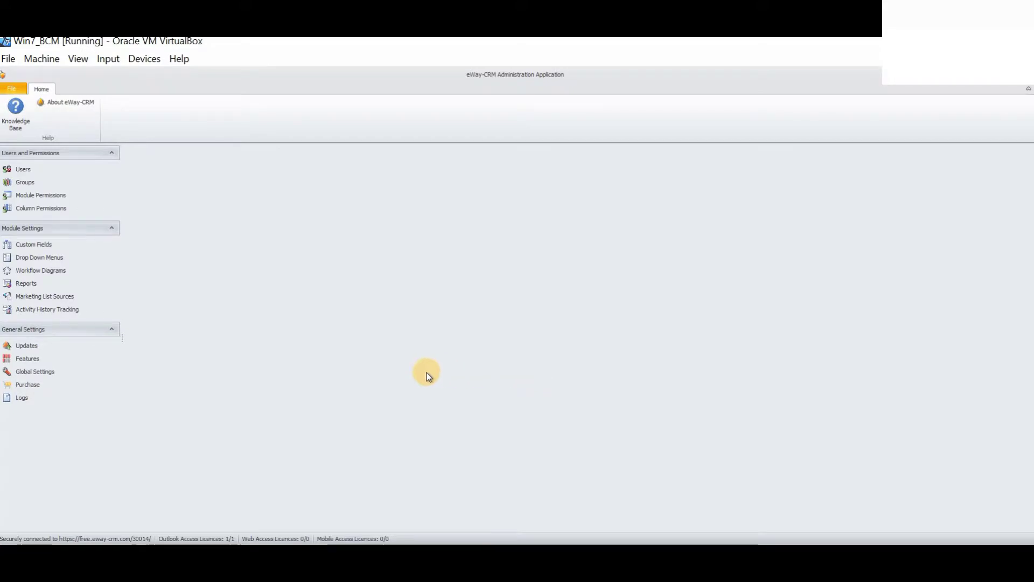
- In Global Settings > Contacts, enable Create New Company While Importing Contact
click(38, 371)
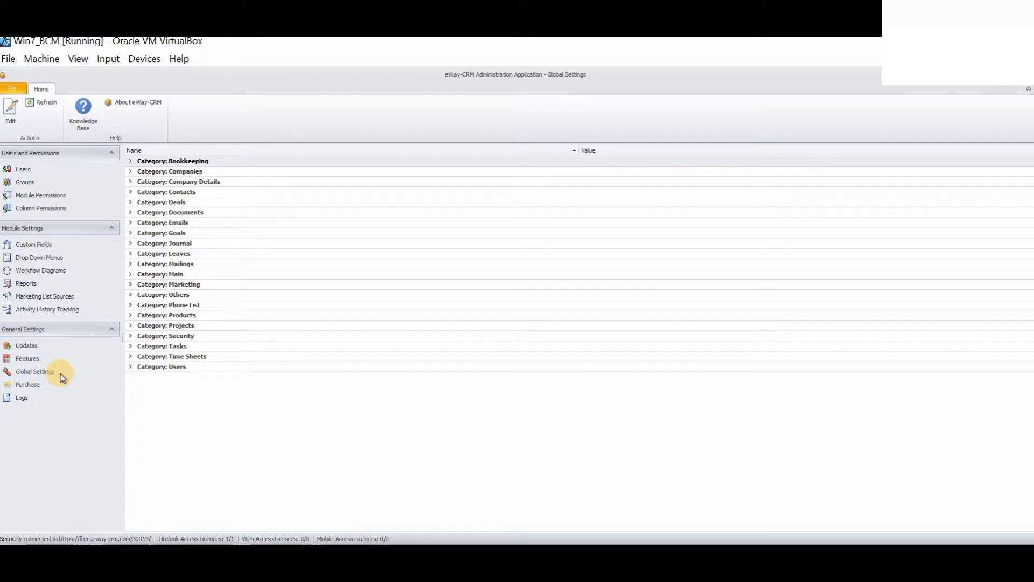
click(128, 192)
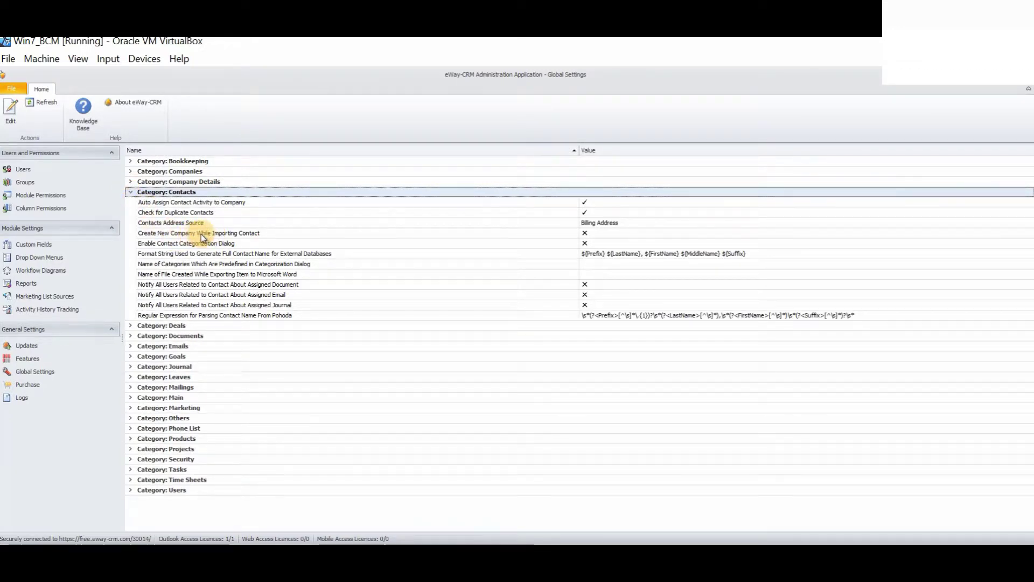
double_click(585, 233)
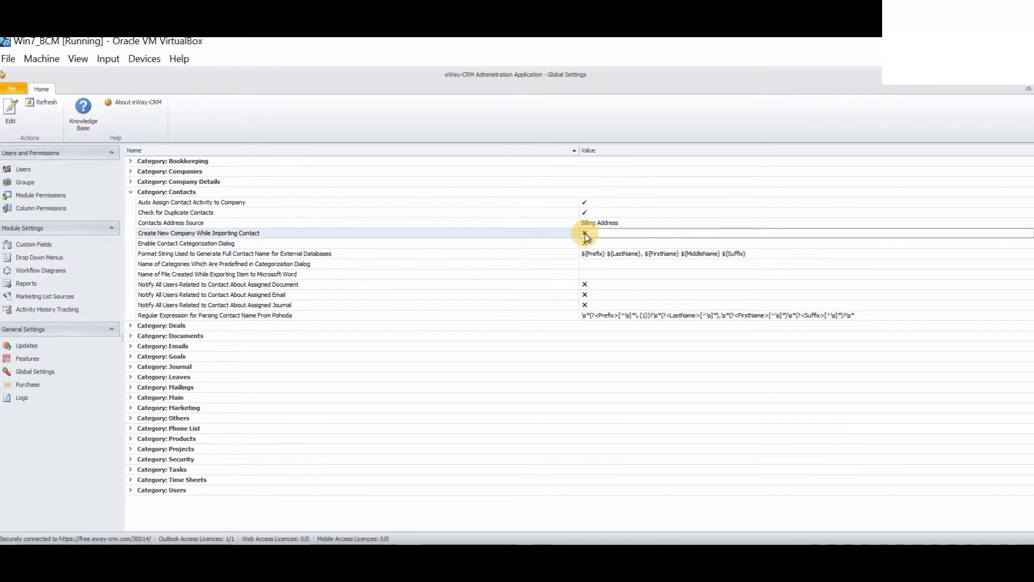
click(425, 299)
click(547, 325)
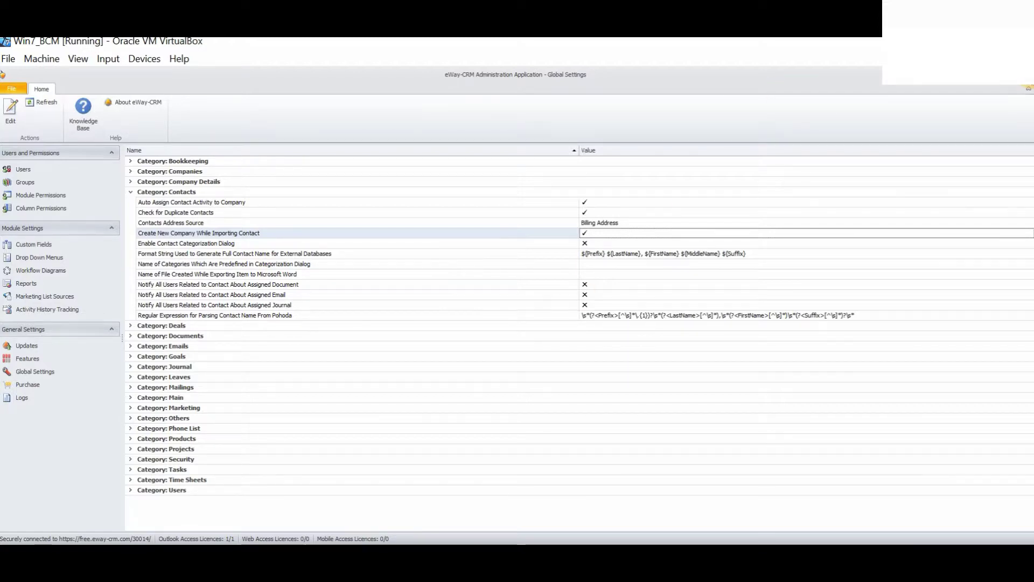
- Close the administration window and show Business Contact Manager's 202 business contact cards
click(1024, 86)
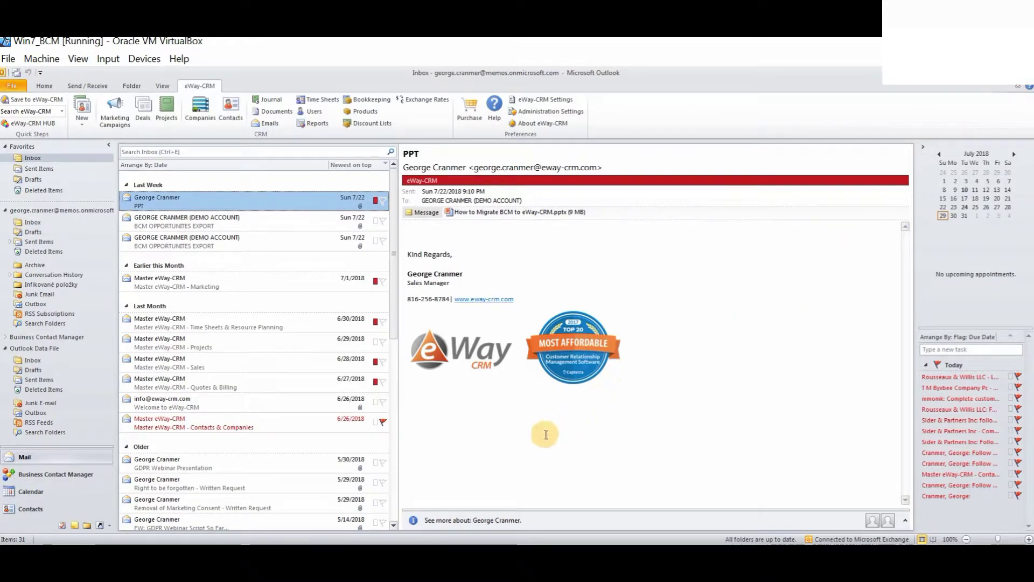
click(60, 478)
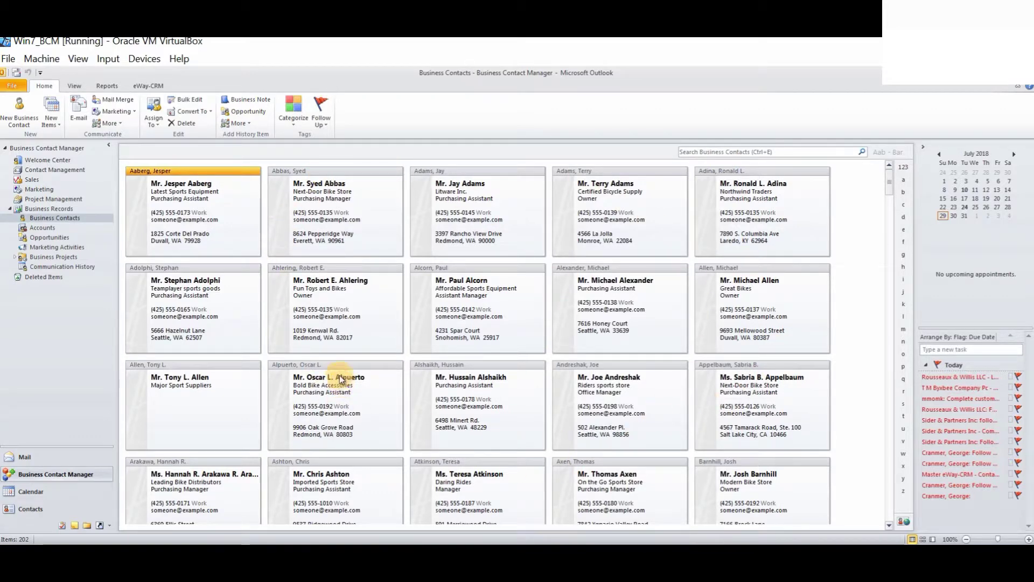
- Send the first business contact card to eWay-CRM and open the imported contact
right_click(225, 207)
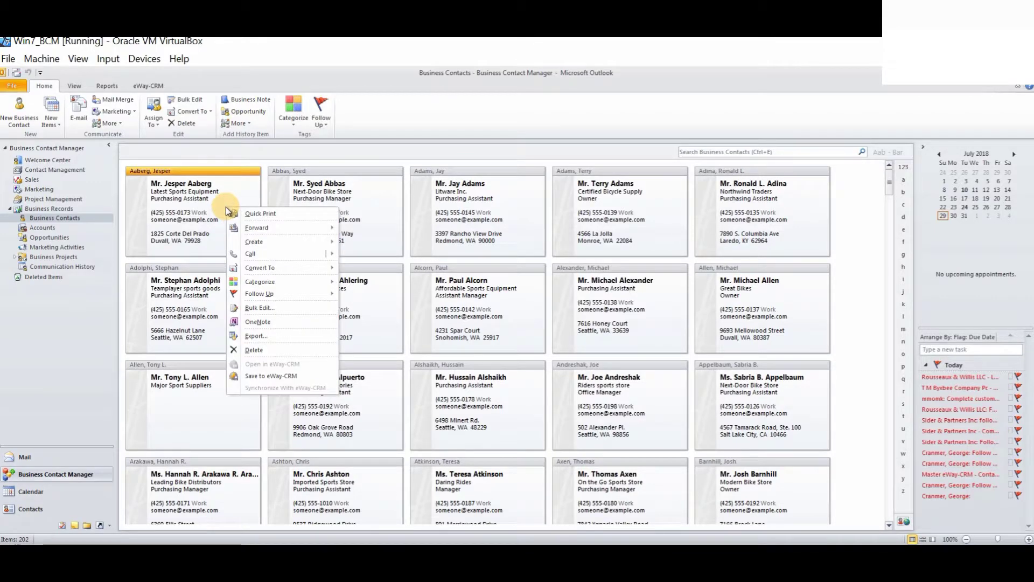
click(281, 377)
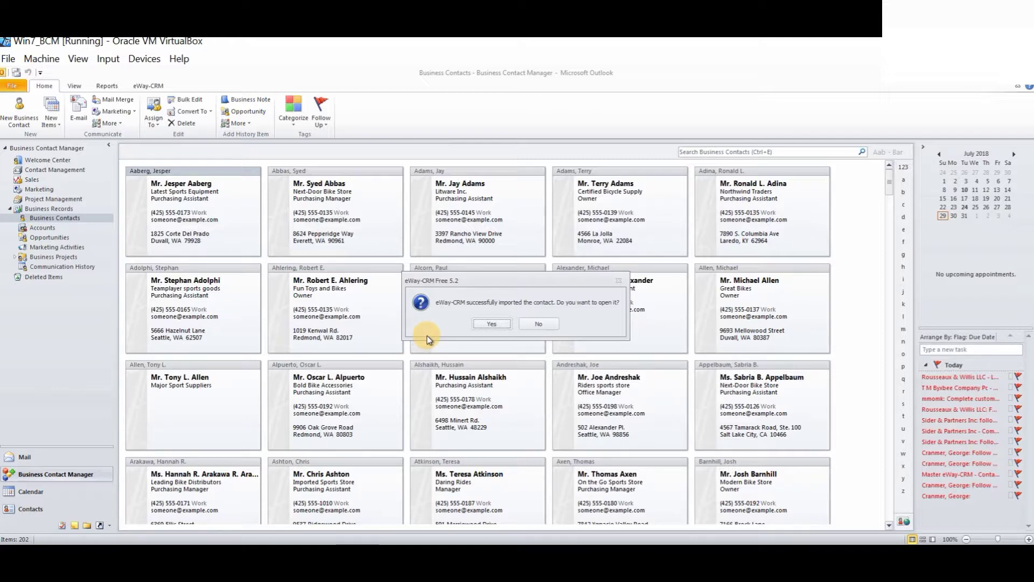
click(499, 323)
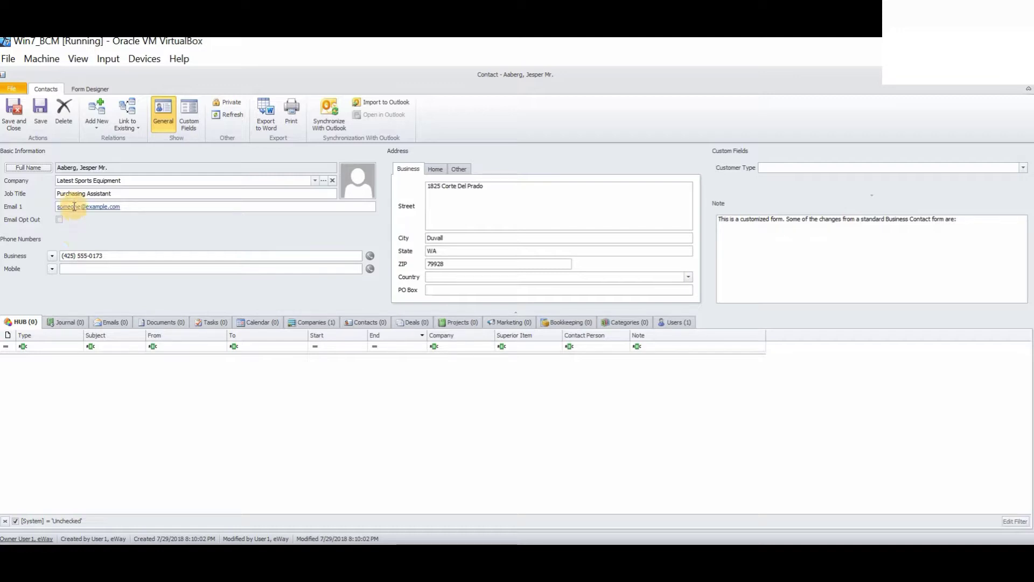
- Open the linked company Latest Sports Equipment and maximize its record window
click(325, 184)
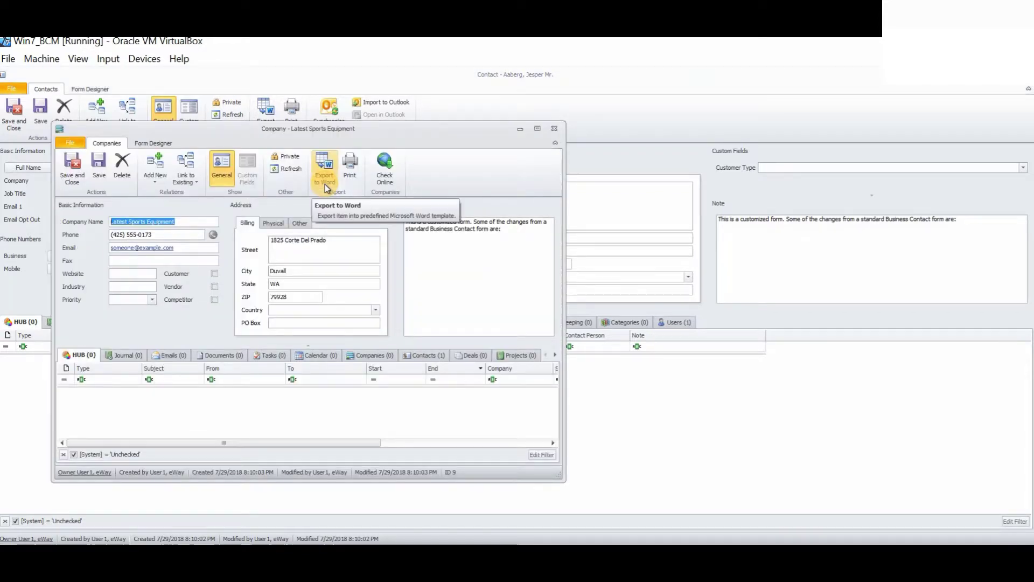
click(536, 129)
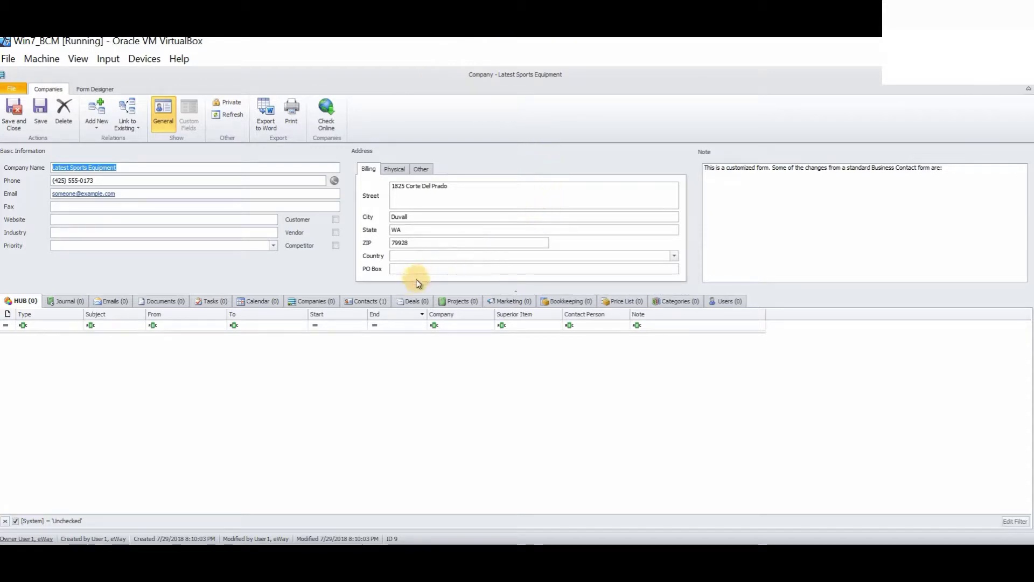
- View the Contacts (1) tab of the Latest Sports Equipment company record
click(372, 300)
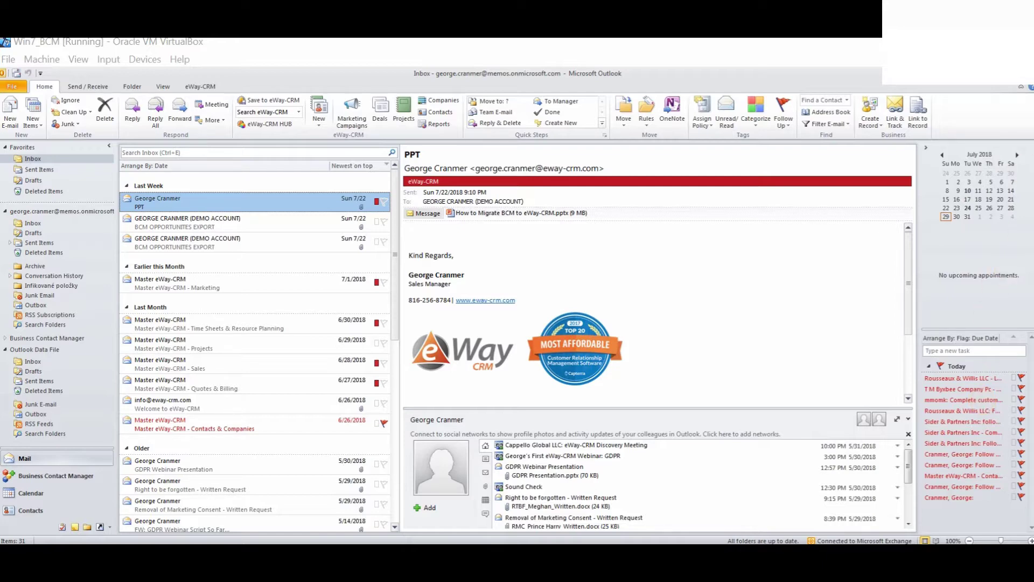
- Show the eWay-CRM Deals list, containing only TEST DEAL 1
click(193, 88)
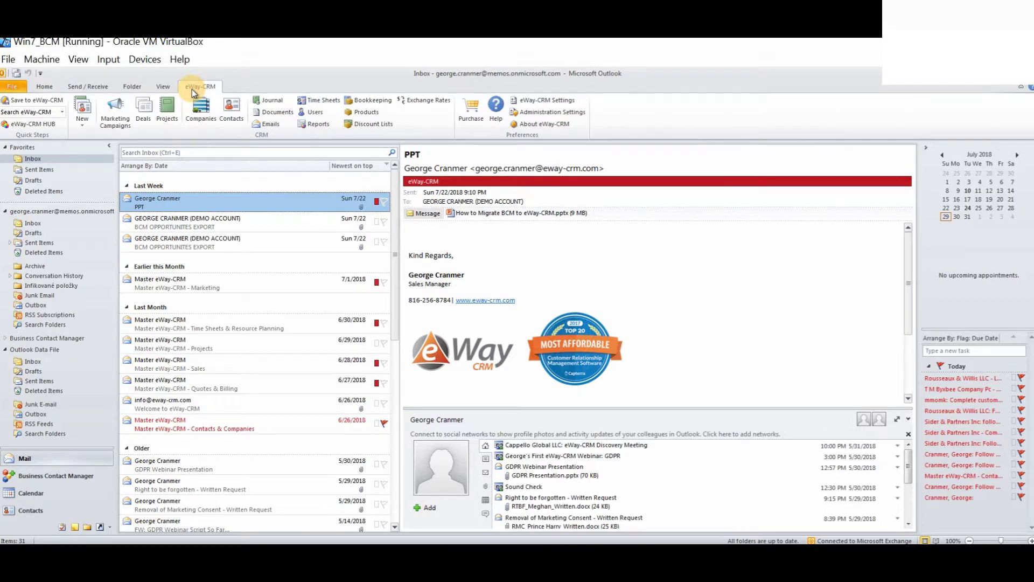
click(150, 115)
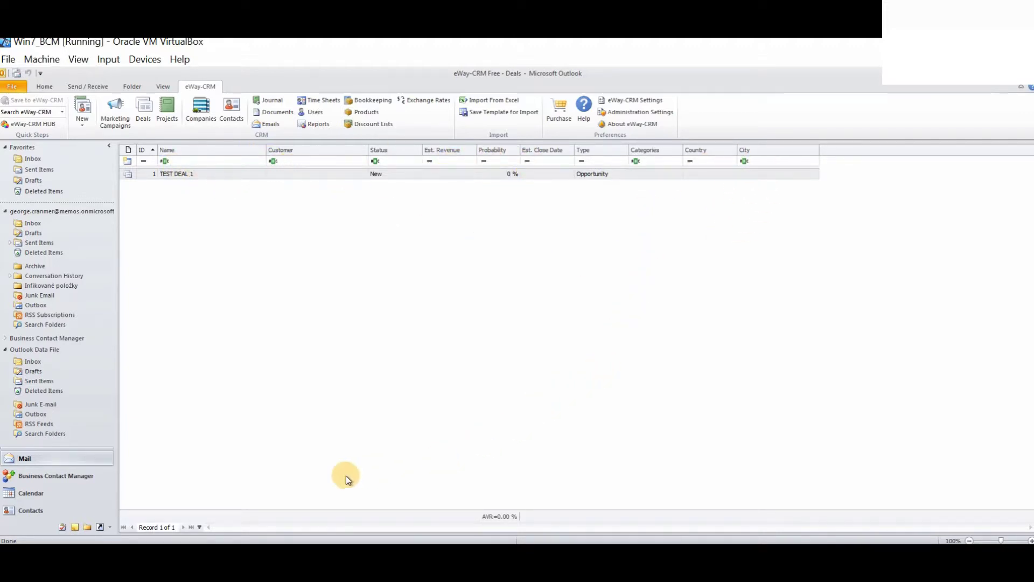
- Select all 29 Business Contact Manager opportunities and launch a blank Excel 2010 workbook
click(62, 477)
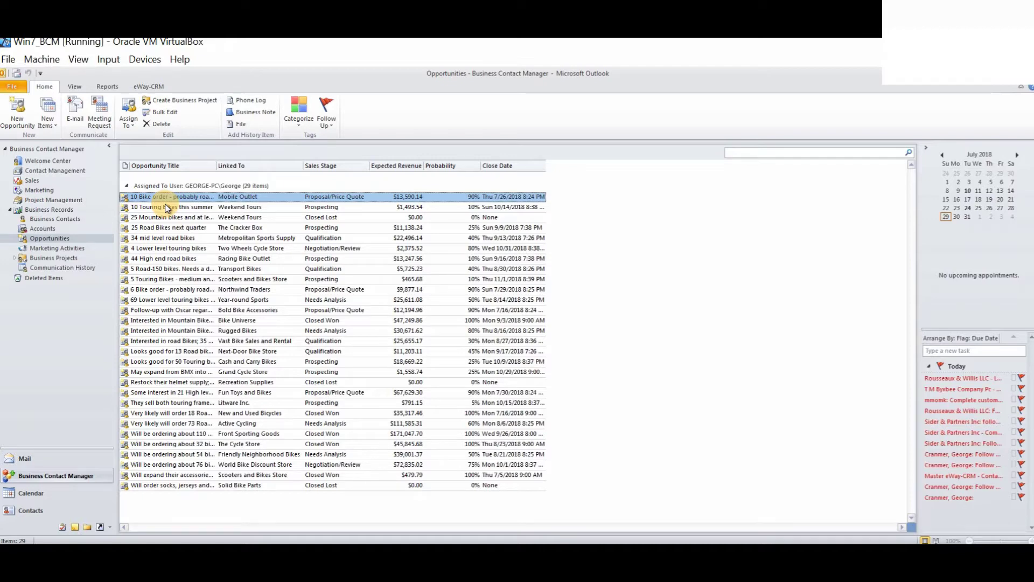
key(ctrl+a)
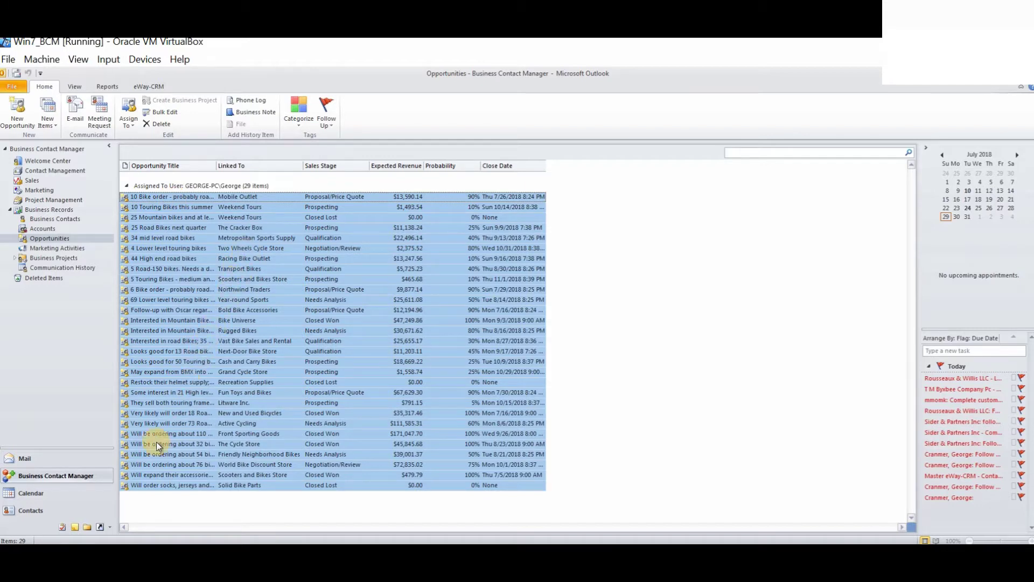
click(16, 542)
click(75, 299)
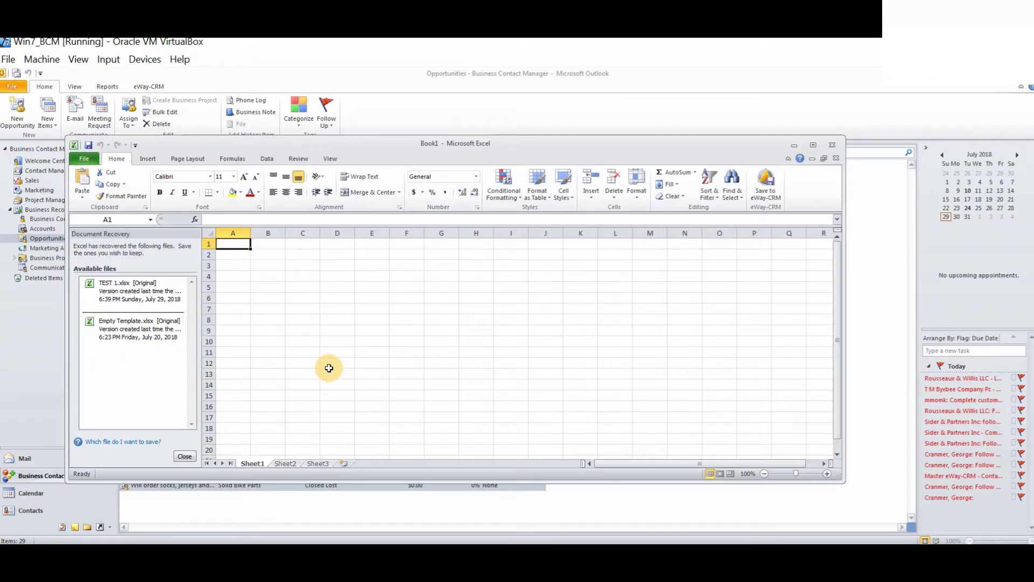
- Paste the 29 opportunities into Sheet1 and widen columns A–G so every value shows
key(ctrl+v)
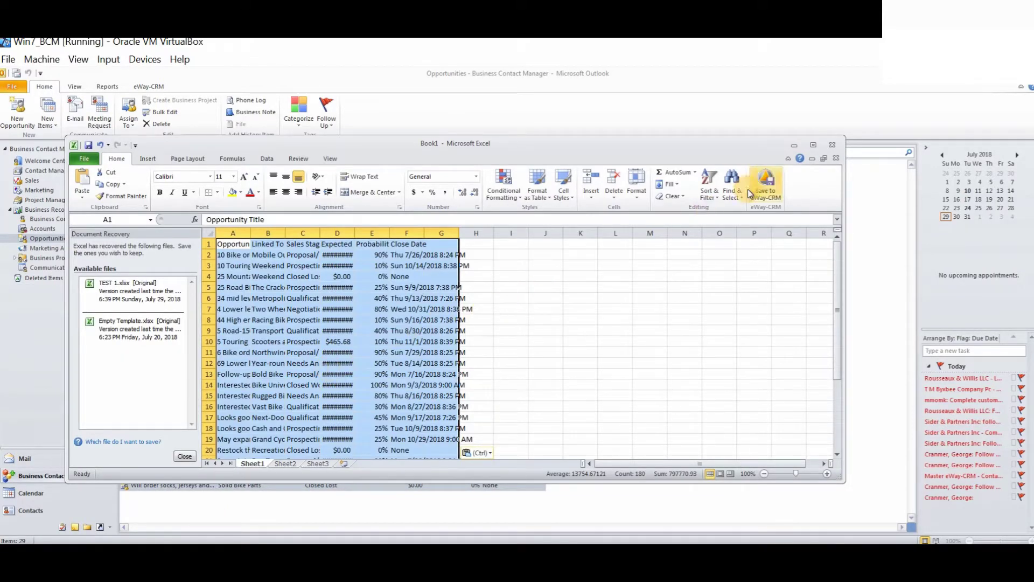
click(812, 146)
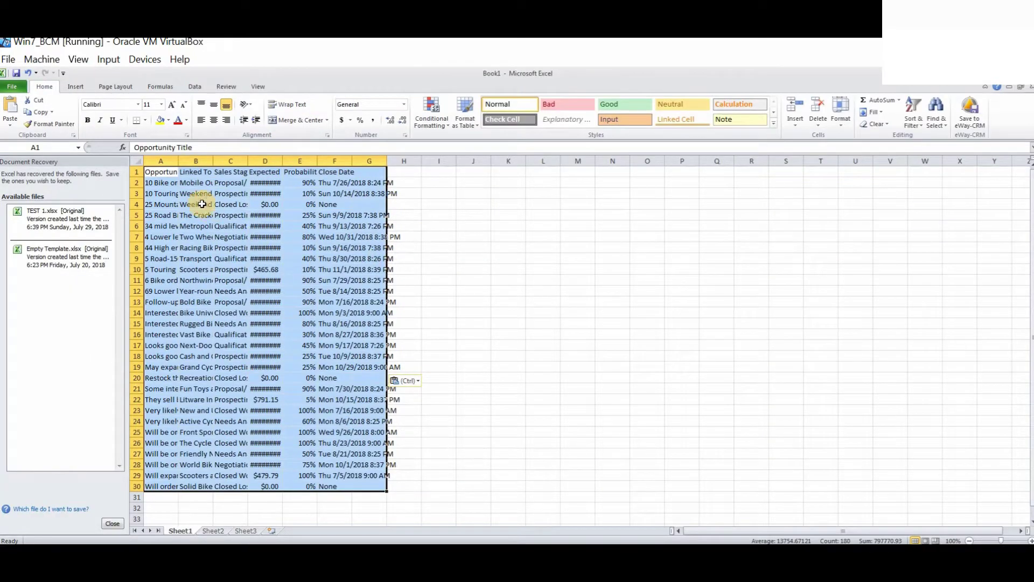
drag(178, 158, 587, 160)
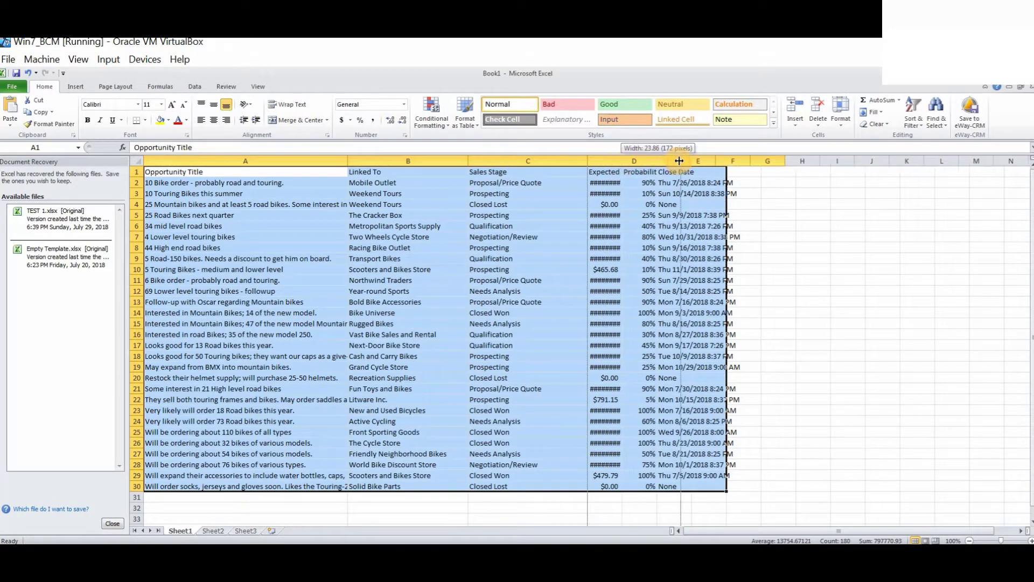
double_click(623, 160)
drag(716, 160, 751, 160)
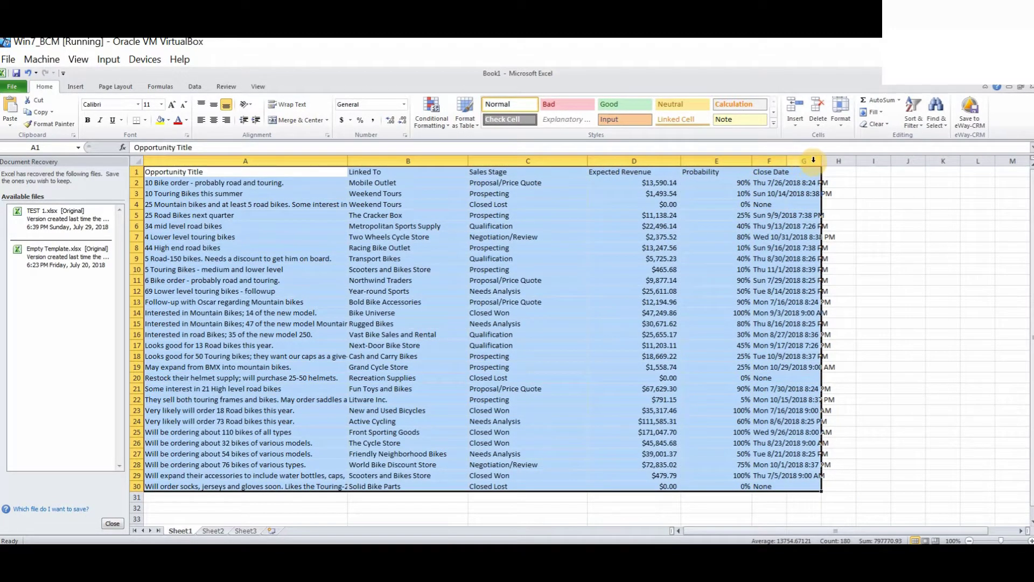
drag(822, 160, 907, 162)
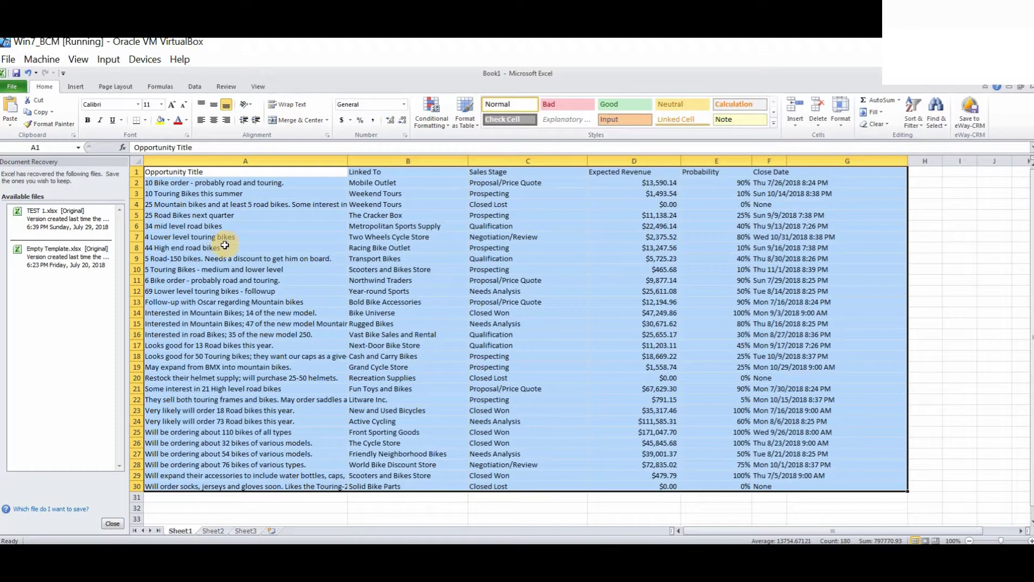
click(978, 305)
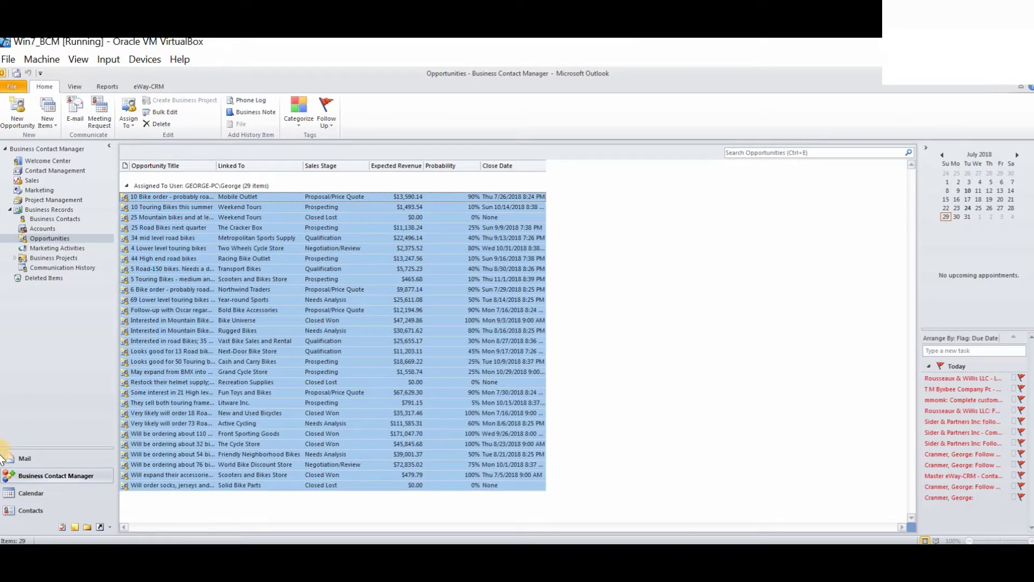
- In the eWay-CRM Deals list, hide the Categories, Country and City columns via Column Chooser
click(156, 87)
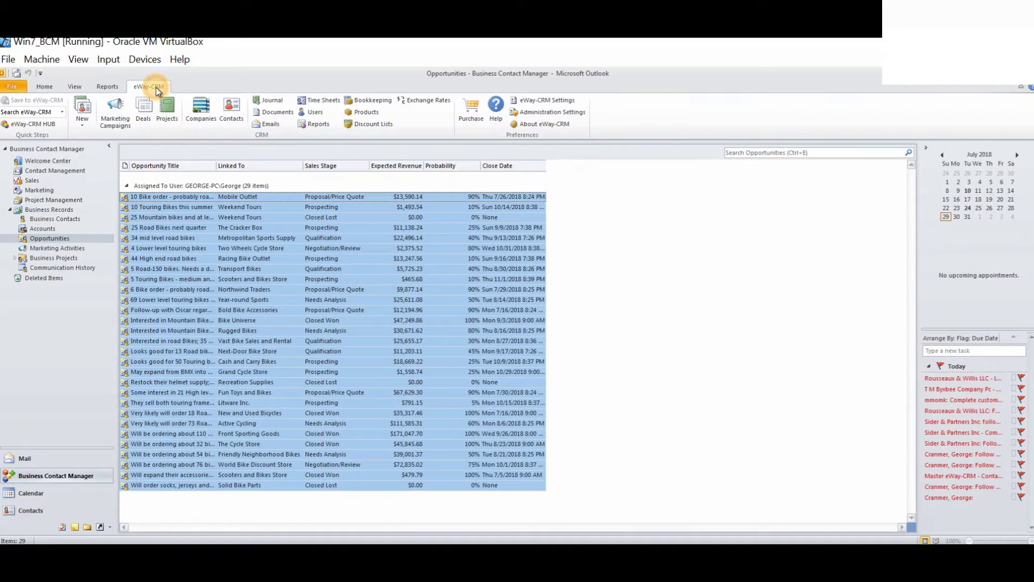
click(144, 113)
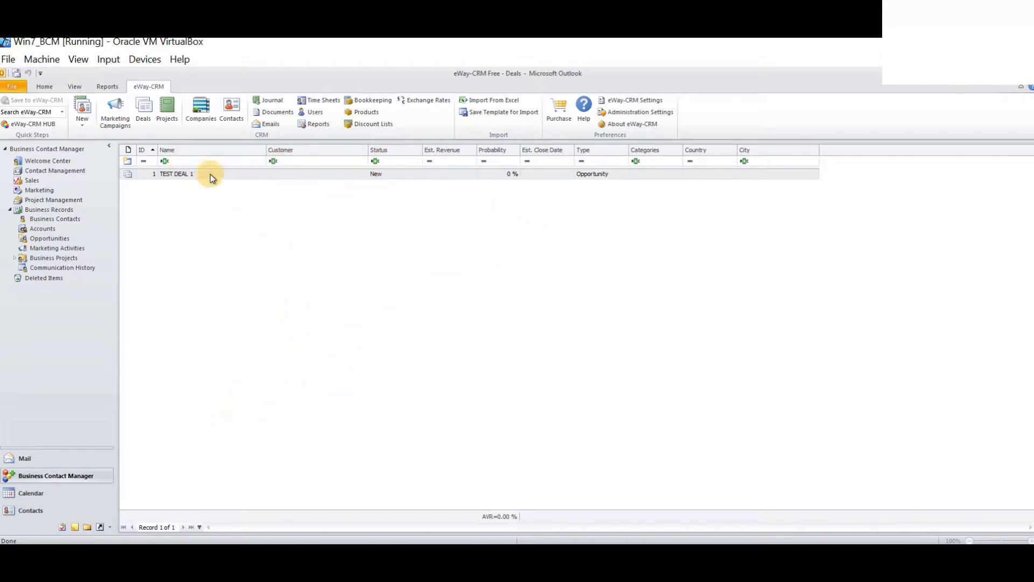
right_click(202, 148)
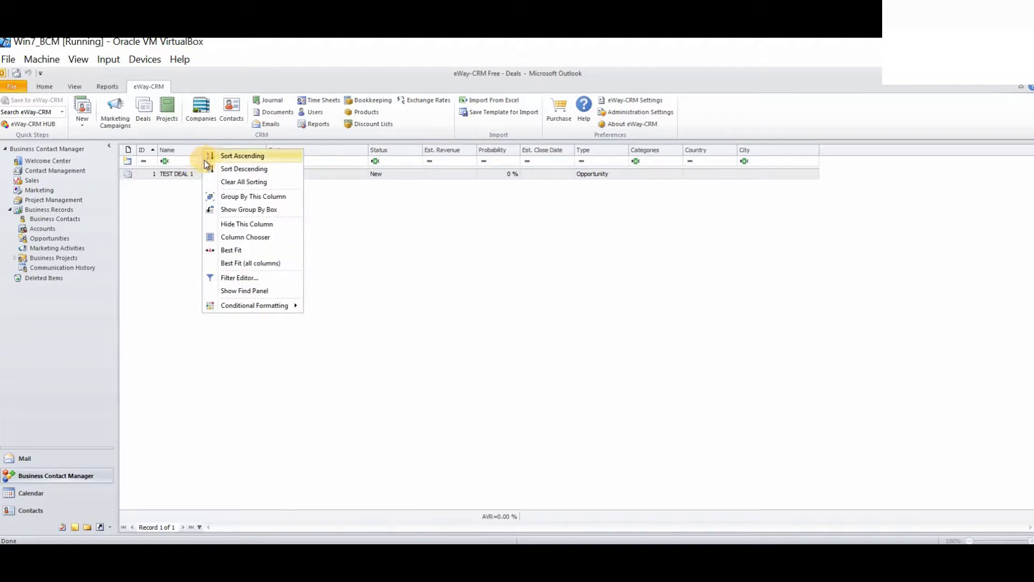
click(251, 237)
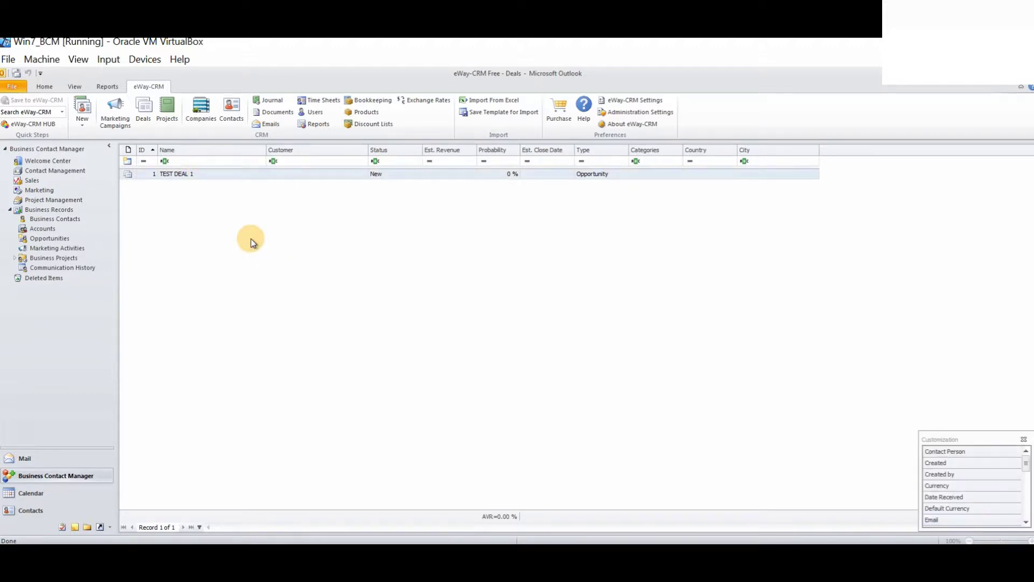
drag(641, 150, 968, 480)
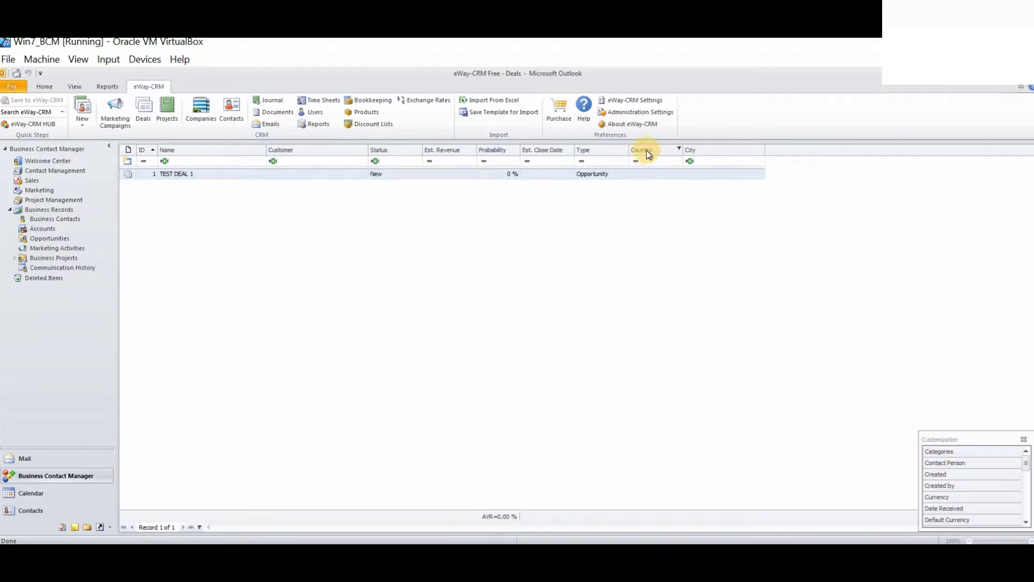
drag(647, 150, 963, 473)
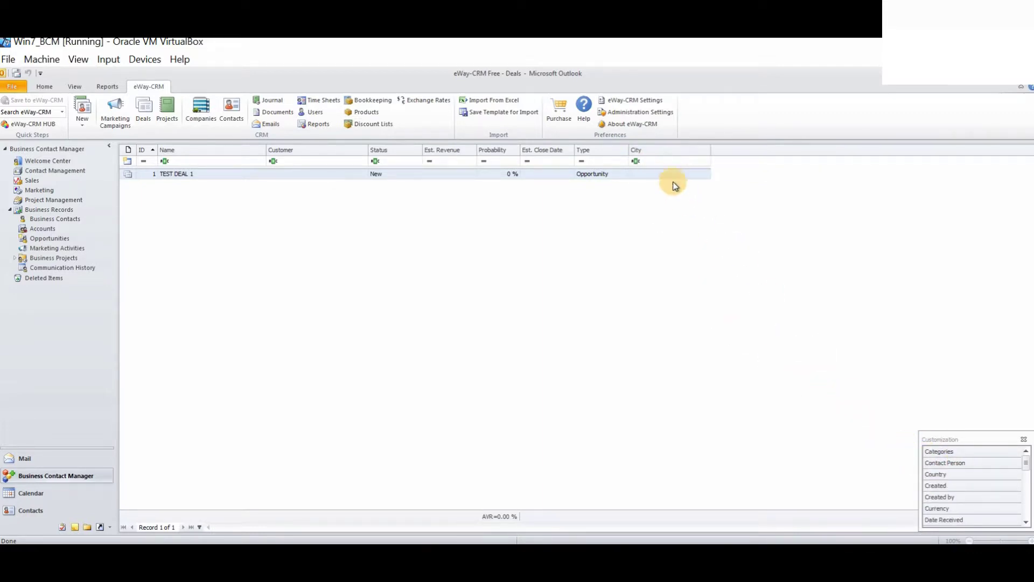
drag(667, 149, 978, 469)
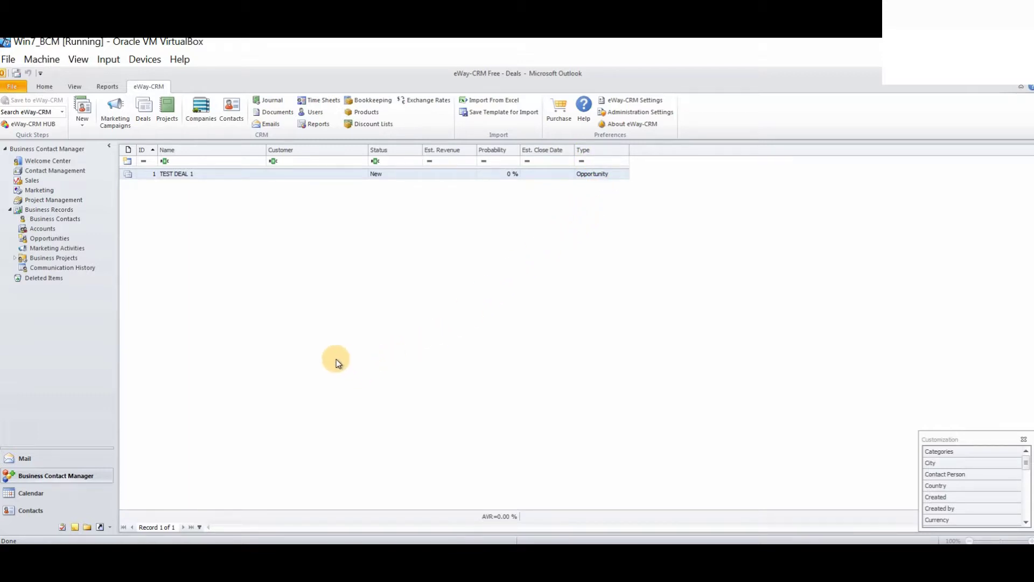
- Save the Deals import template as 'BCM SAMPLE IMPORT 1' on the Desktop and open it in Excel
click(509, 115)
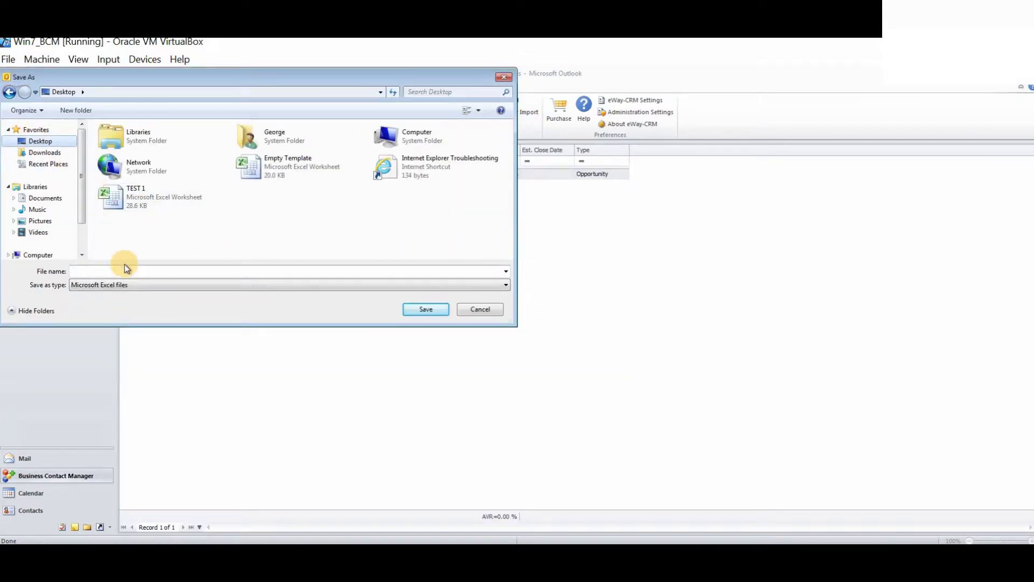
click(126, 269)
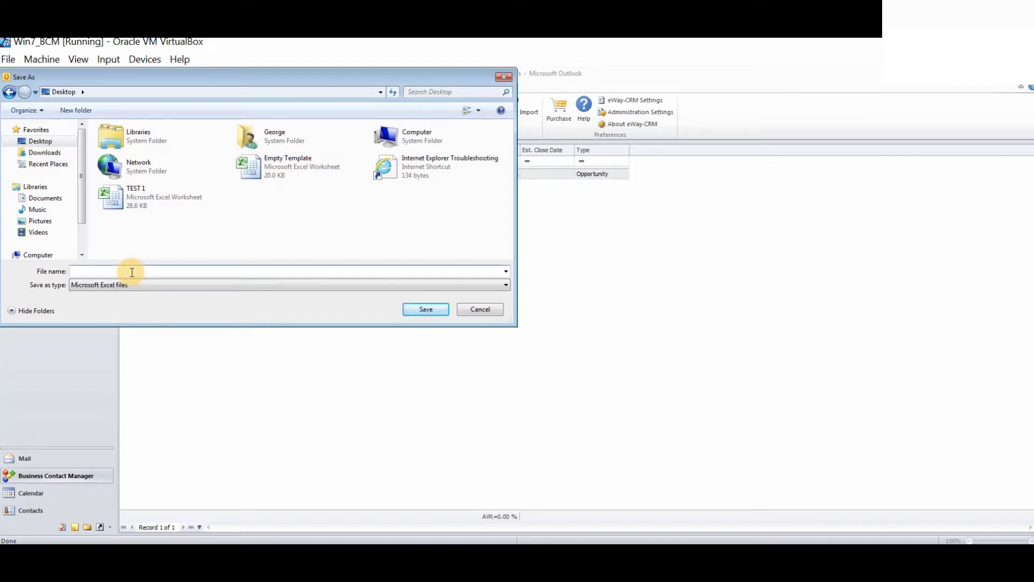
text(BCM)
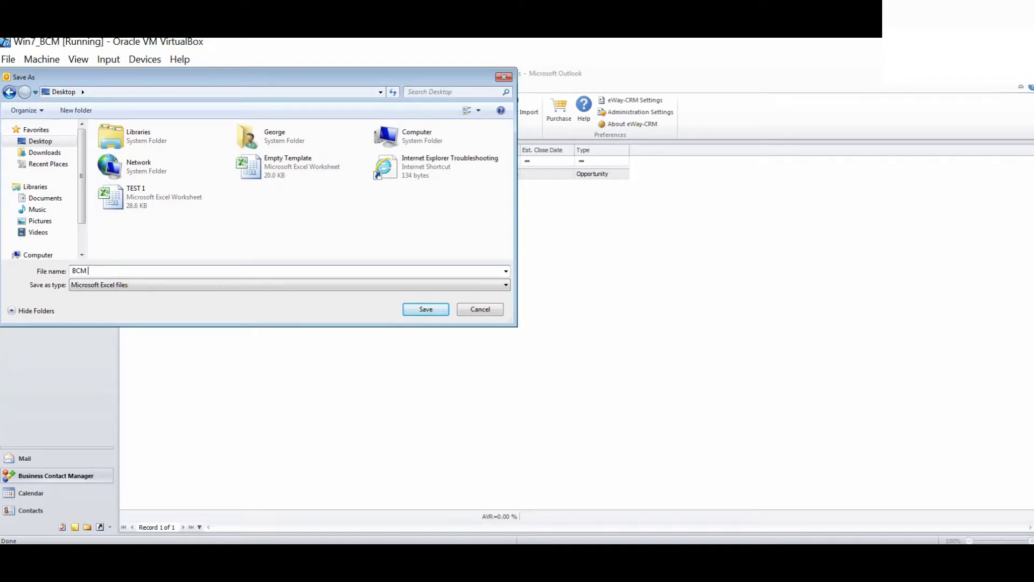
text( SAMPLE IMPORT)
key(BackSpace)
key(BackSpace)
key(BackSpace)
text(ORT 1)
click(423, 309)
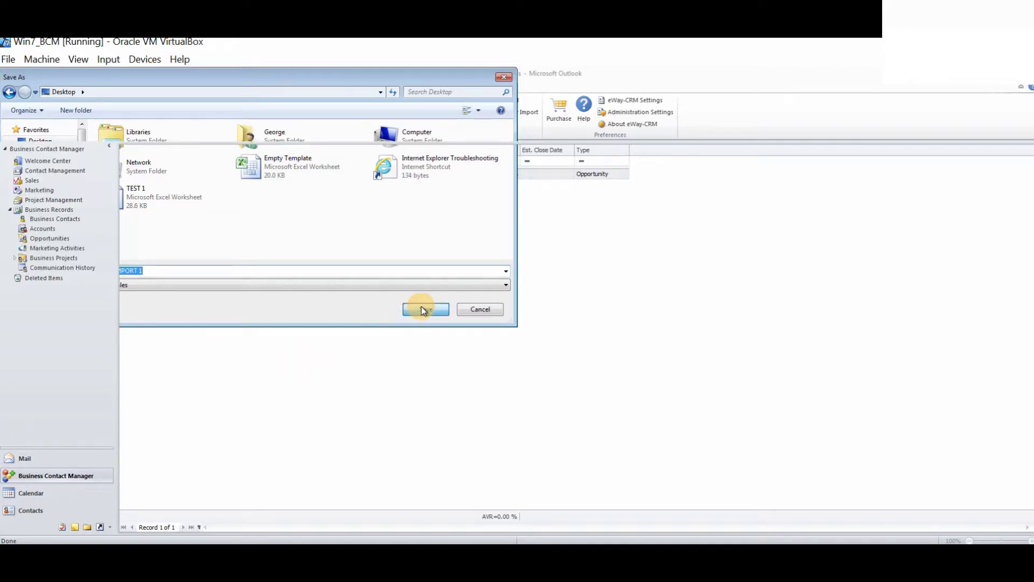
click(425, 309)
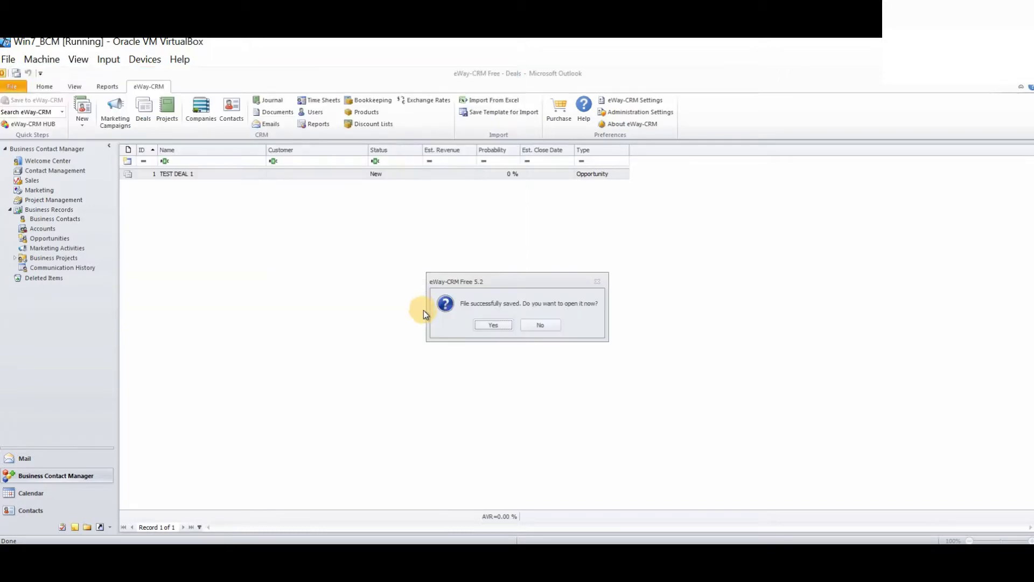
click(493, 323)
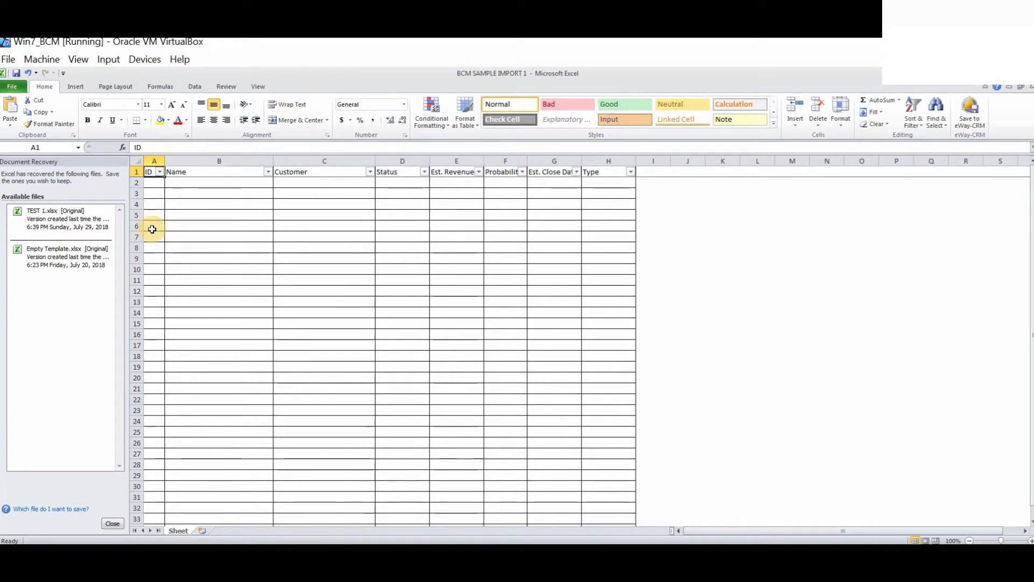
- Close document recovery and delete the ID column from the import template
click(112, 523)
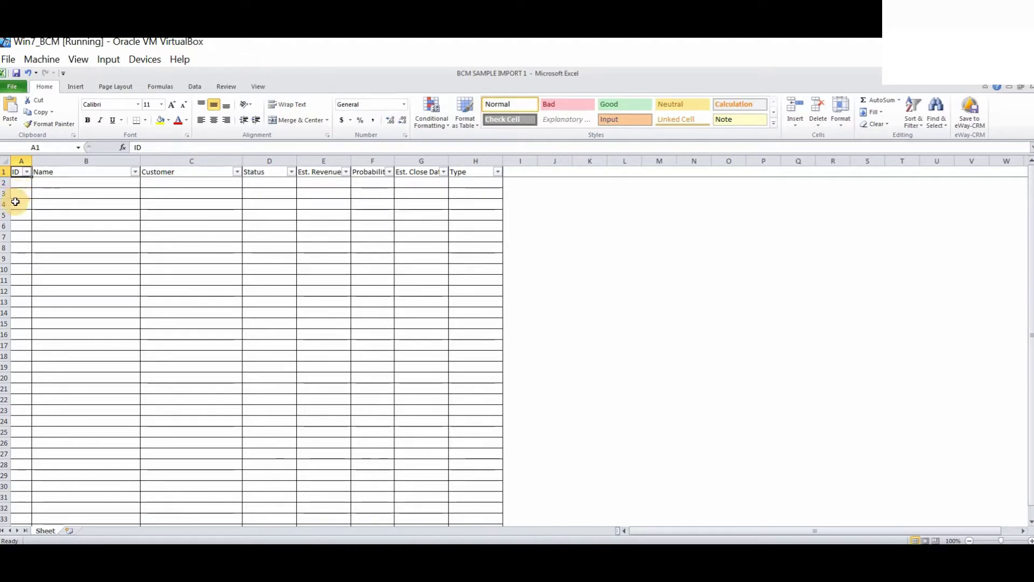
right_click(19, 162)
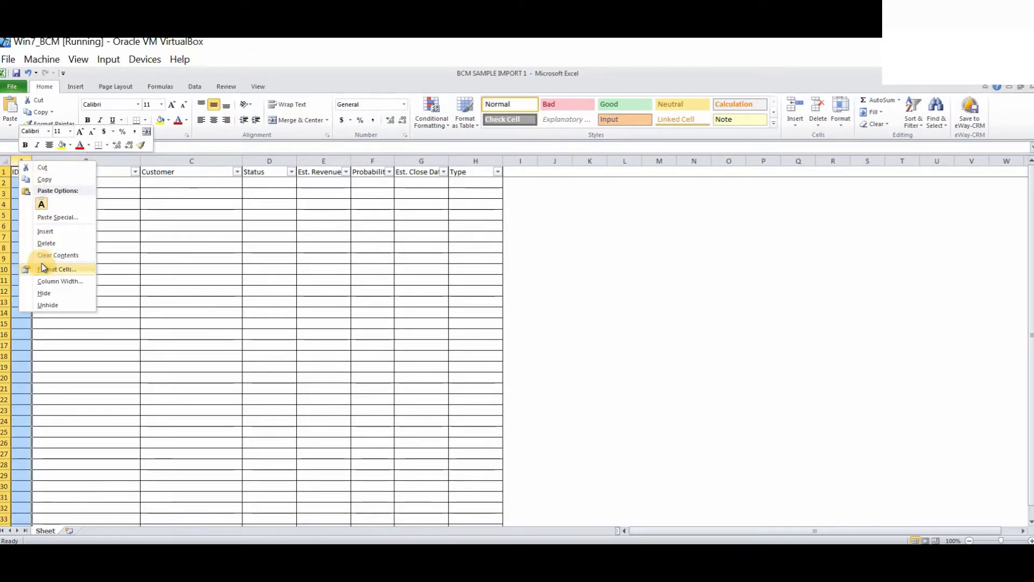
click(50, 243)
click(665, 300)
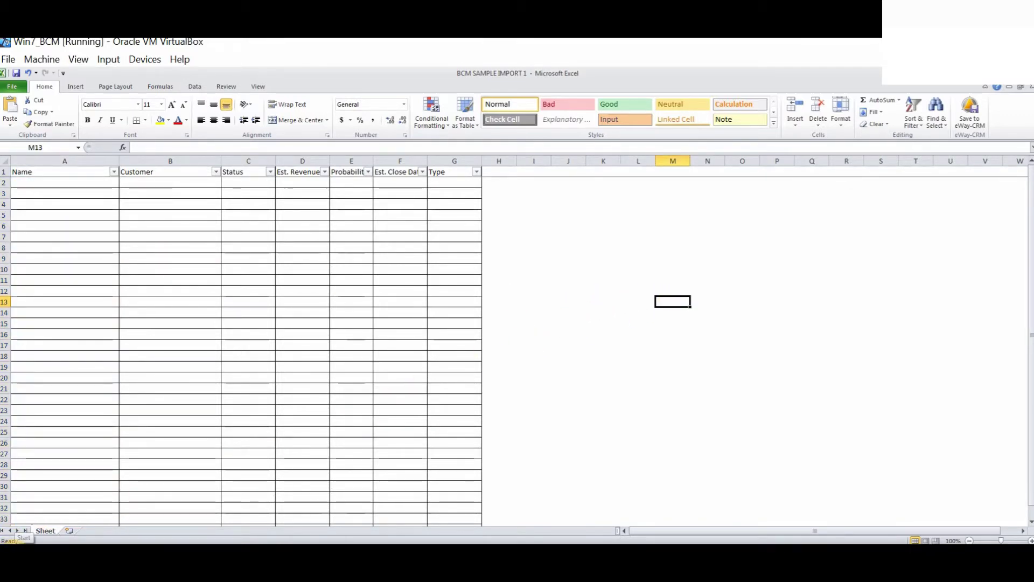
- Switch via the taskbar from BCM SAMPLE IMPORT 1 to the Book1 opportunity workbook
click(12, 542)
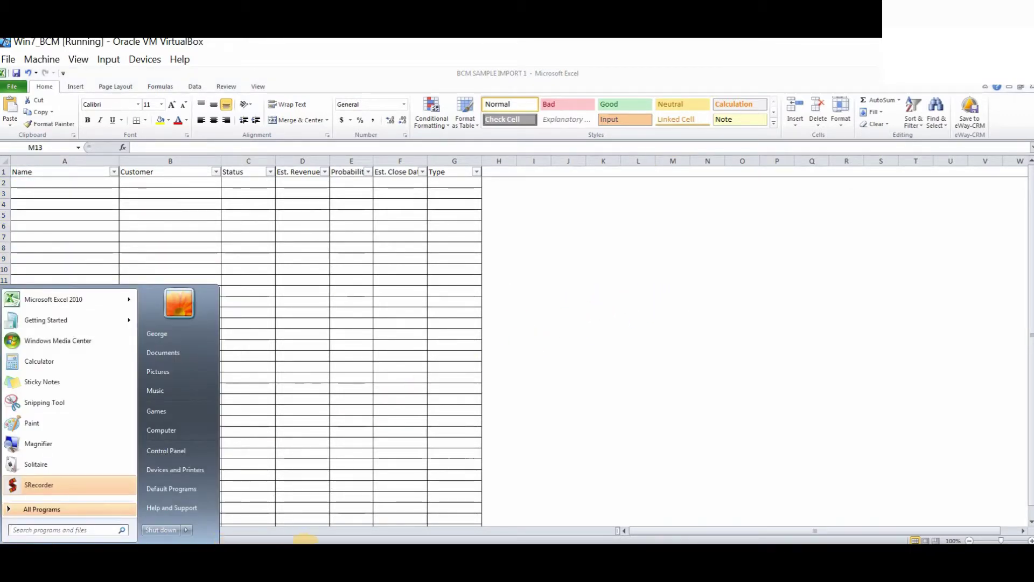
click(315, 541)
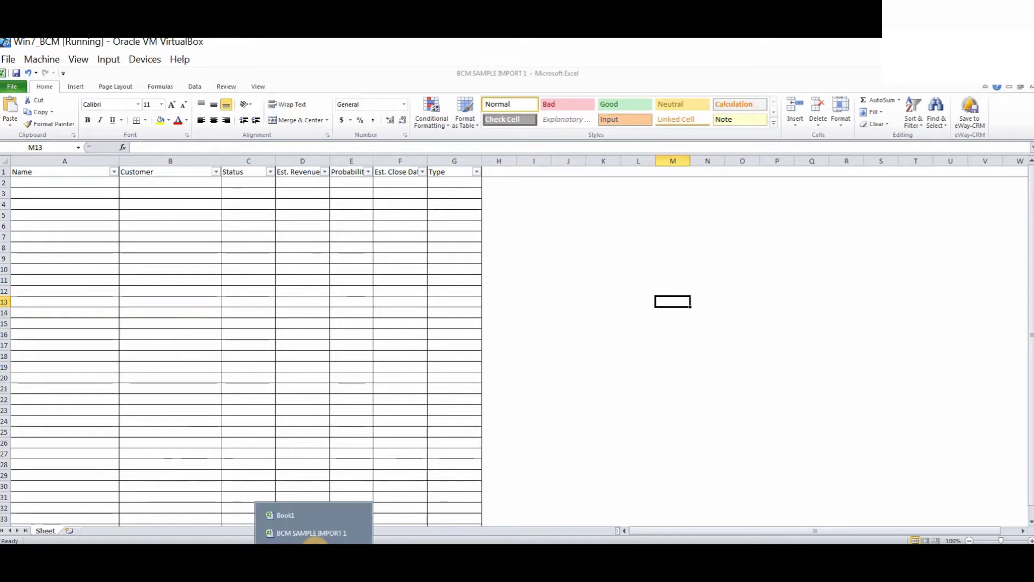
click(312, 532)
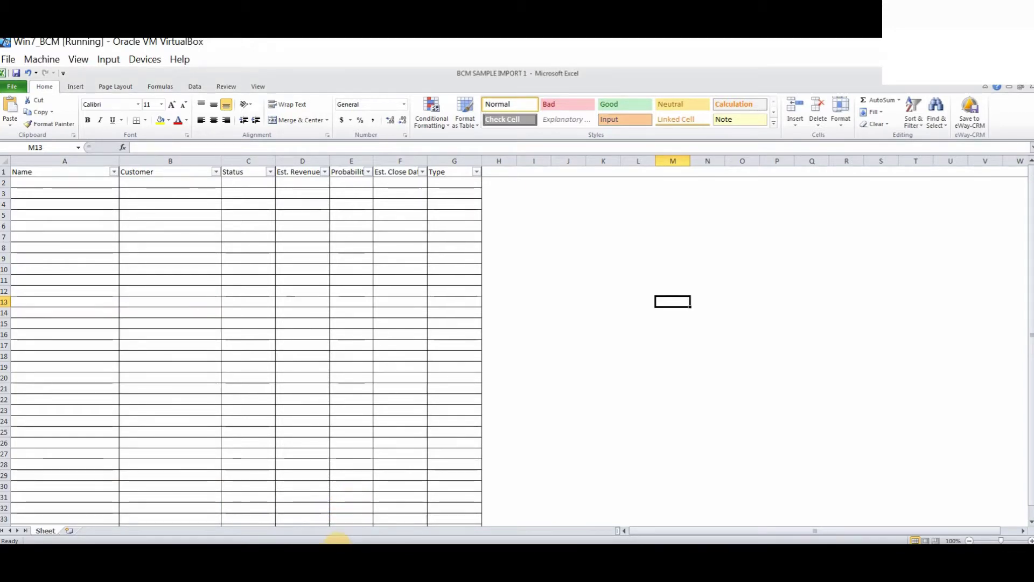
click(324, 541)
click(295, 516)
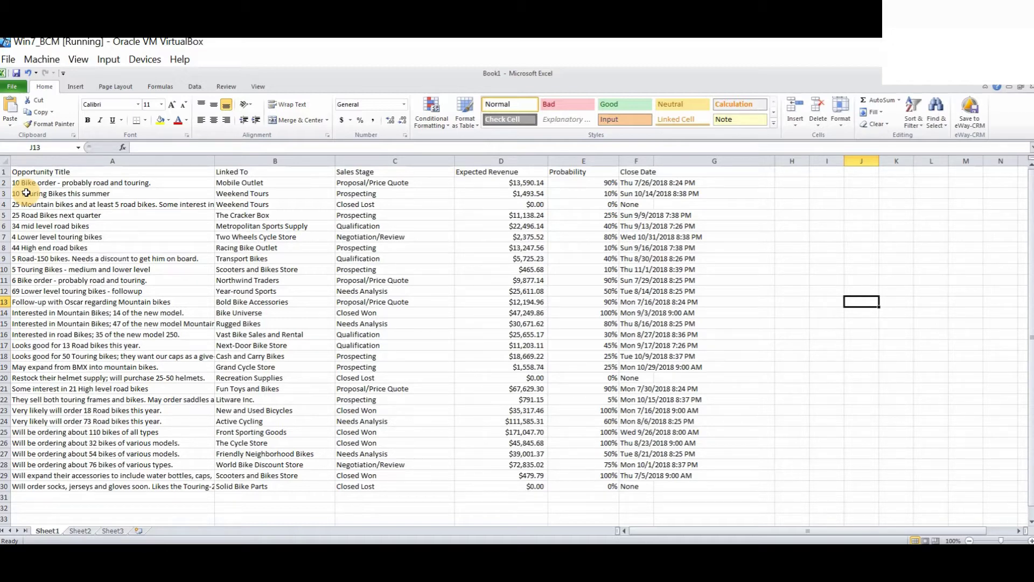
- Copy Book1's A2:G30 opportunity rows and paste them at A2 of BCM SAMPLE IMPORT 1
drag(27, 183, 687, 484)
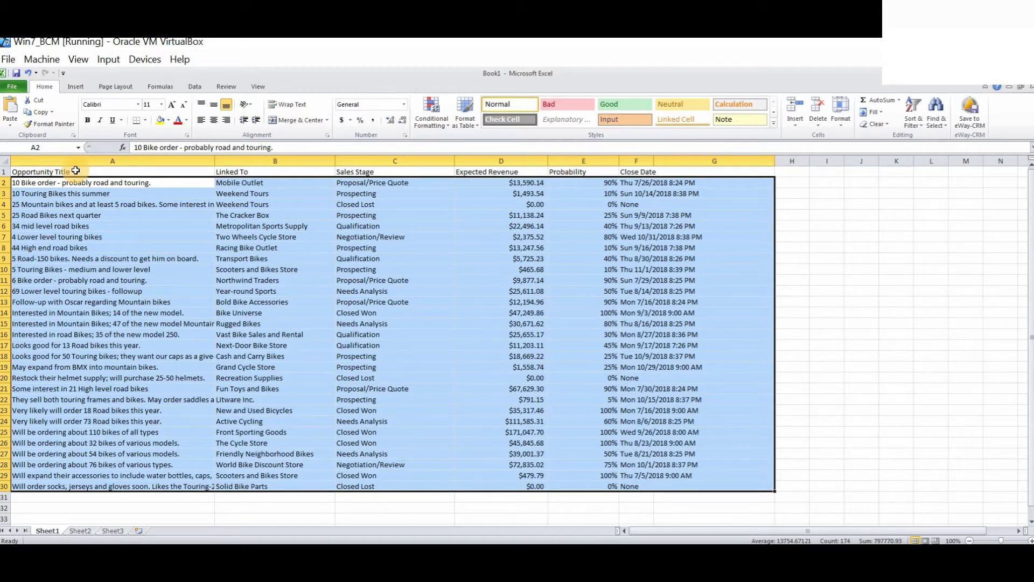
right_click(95, 231)
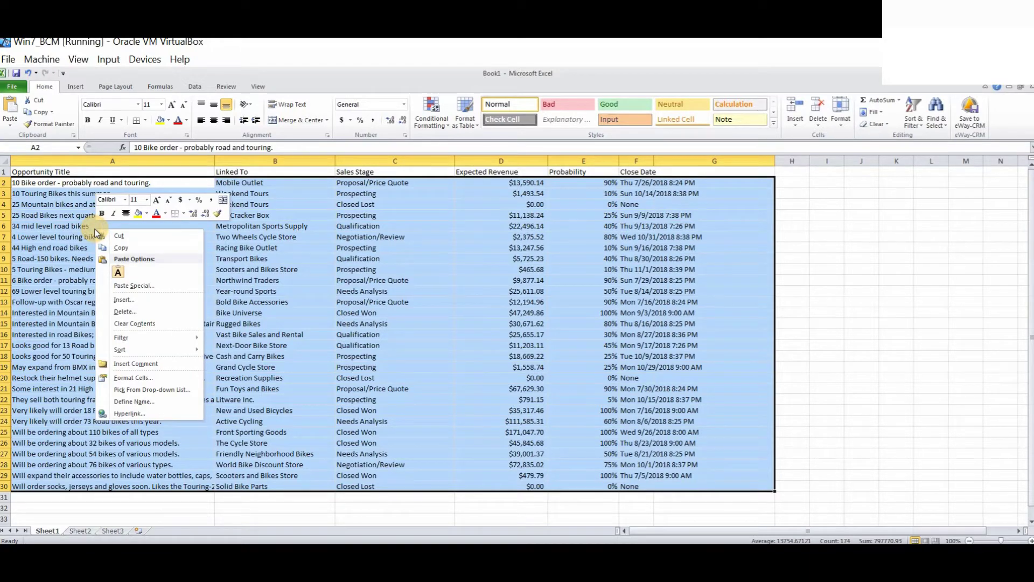
click(124, 248)
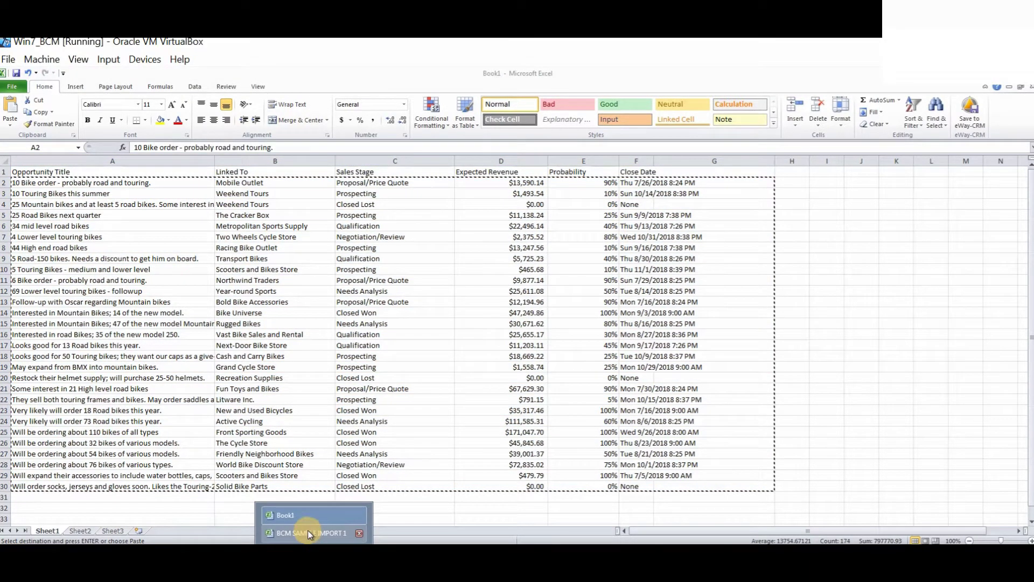
click(306, 530)
right_click(20, 184)
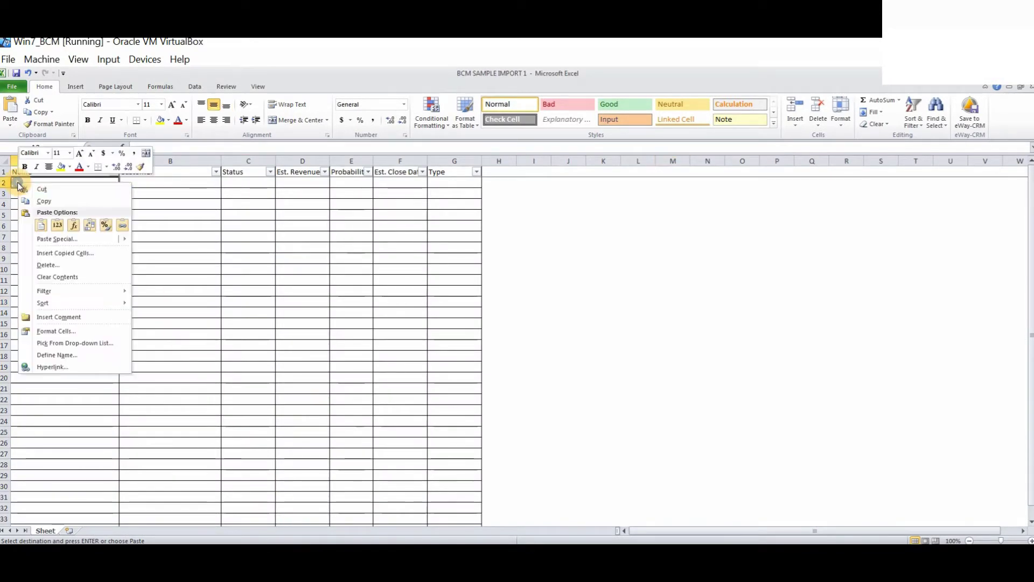
click(41, 225)
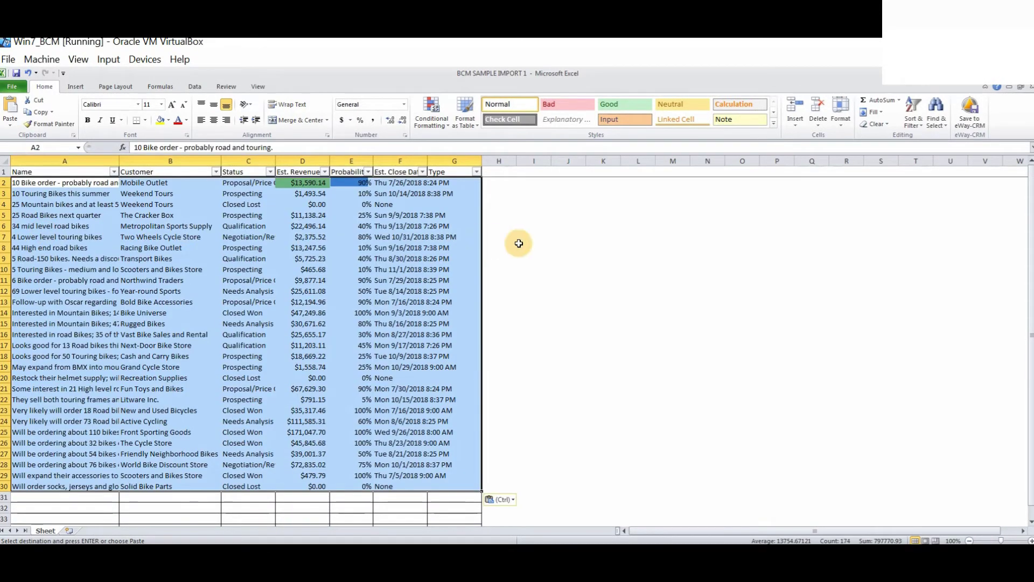
click(603, 247)
- Widen the Name and Customer columns so the pasted data fits
drag(119, 161, 186, 161)
click(147, 172)
click(152, 160)
drag(290, 160, 818, 162)
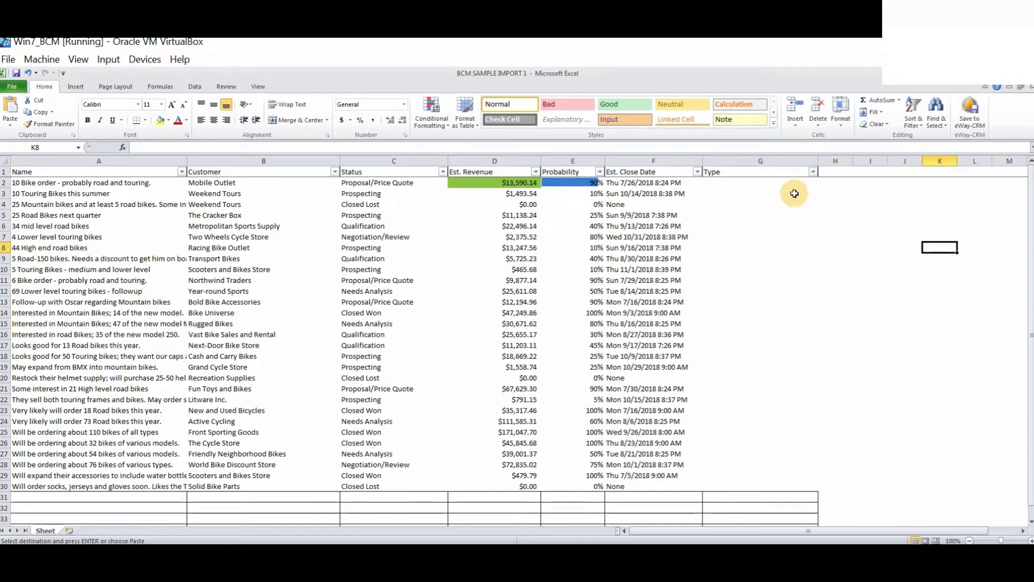
- Save the workbook, then import BCM SAMPLE IMPORT 1 into Deals without workflow validation; dismiss the permissions error
click(15, 77)
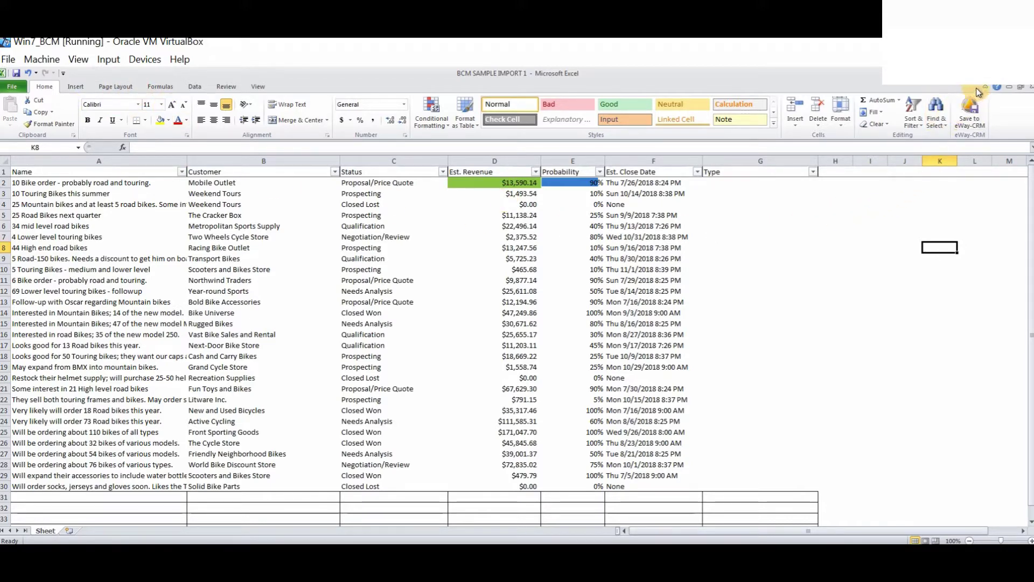
click(1009, 87)
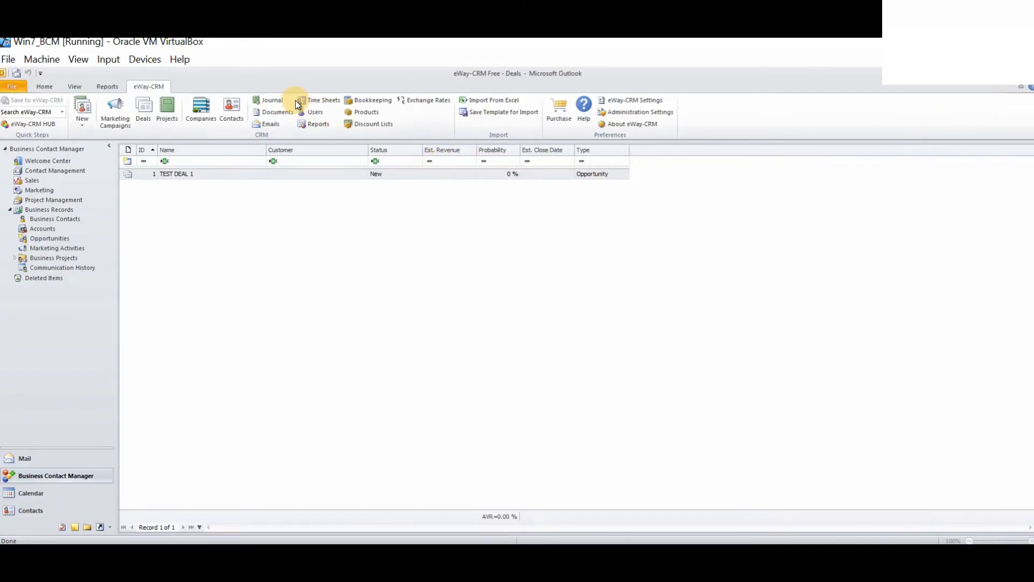
click(487, 102)
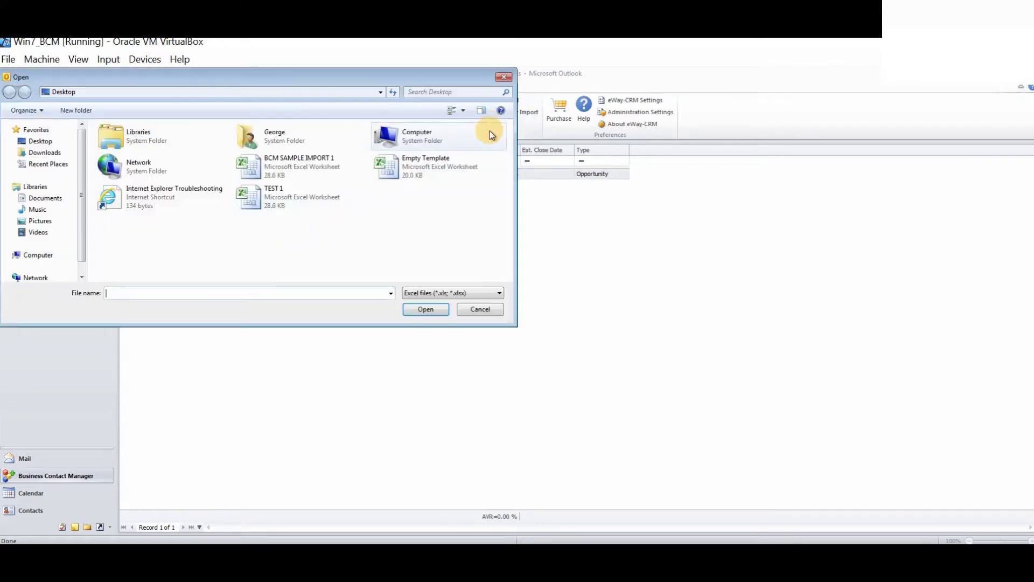
click(311, 172)
click(421, 310)
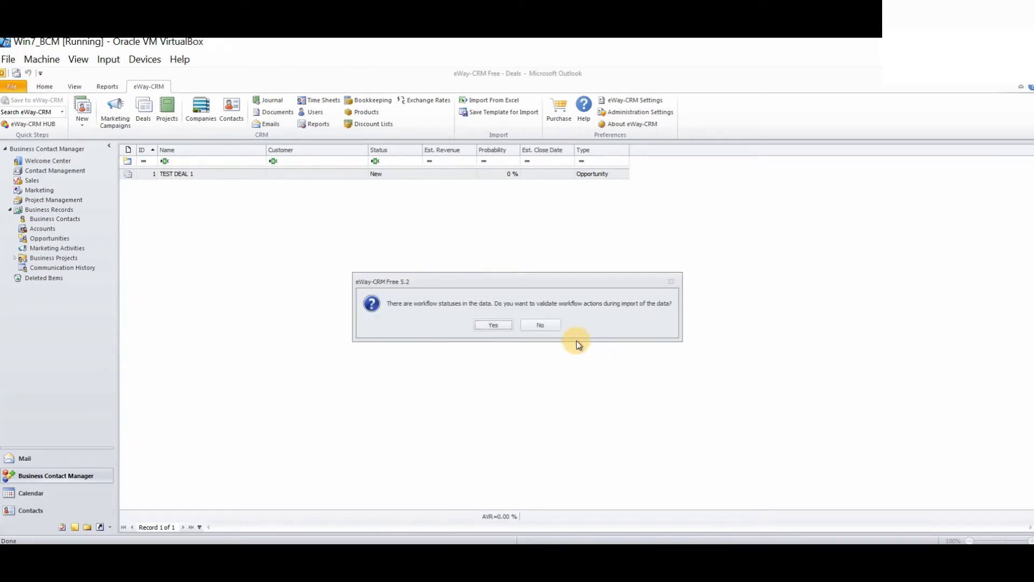
click(540, 325)
click(518, 325)
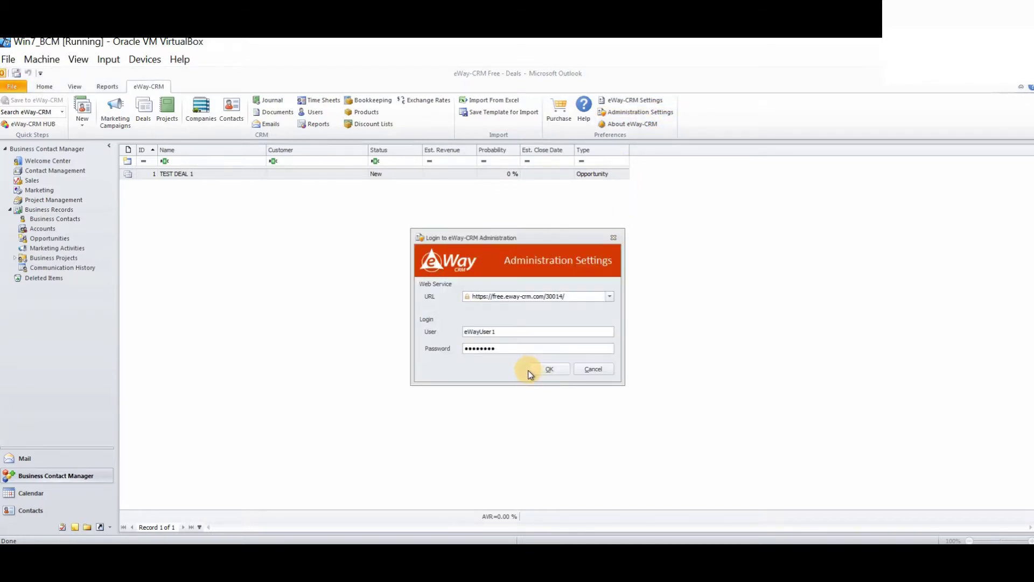
- Log in to administration and uncheck Calculate Revenue on Deals From Bookkeeping Records under Deals
click(543, 369)
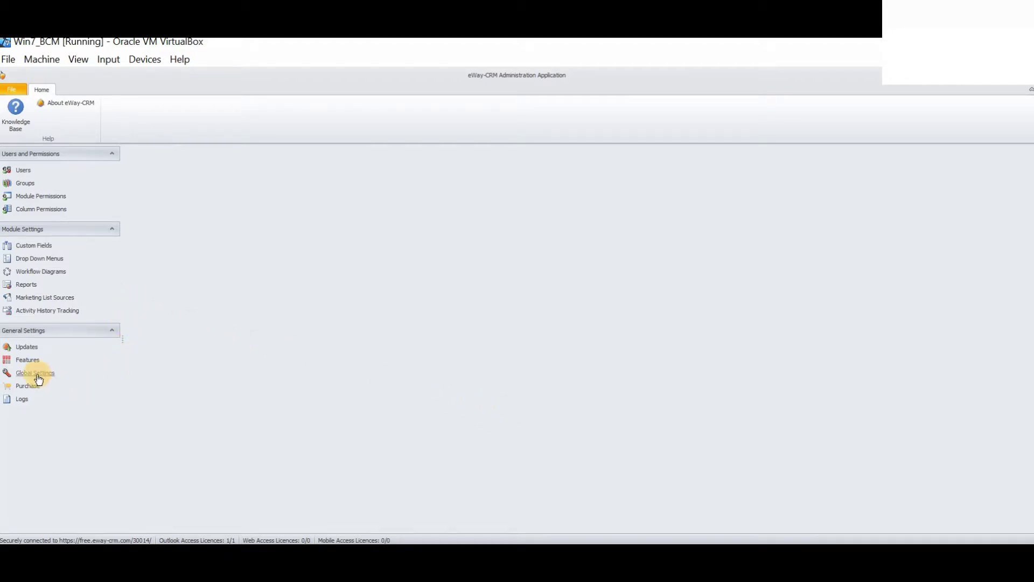
click(35, 373)
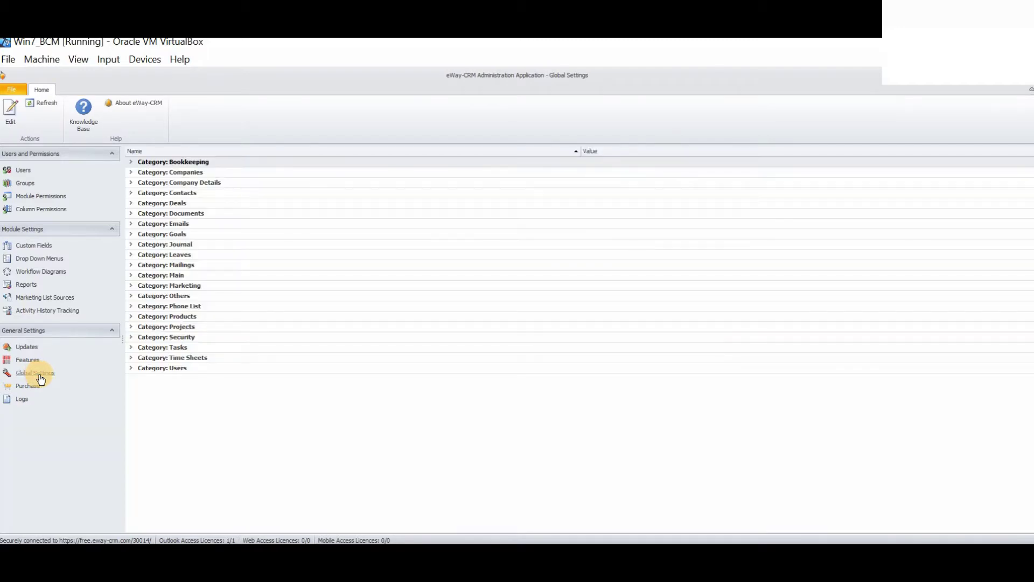
click(130, 203)
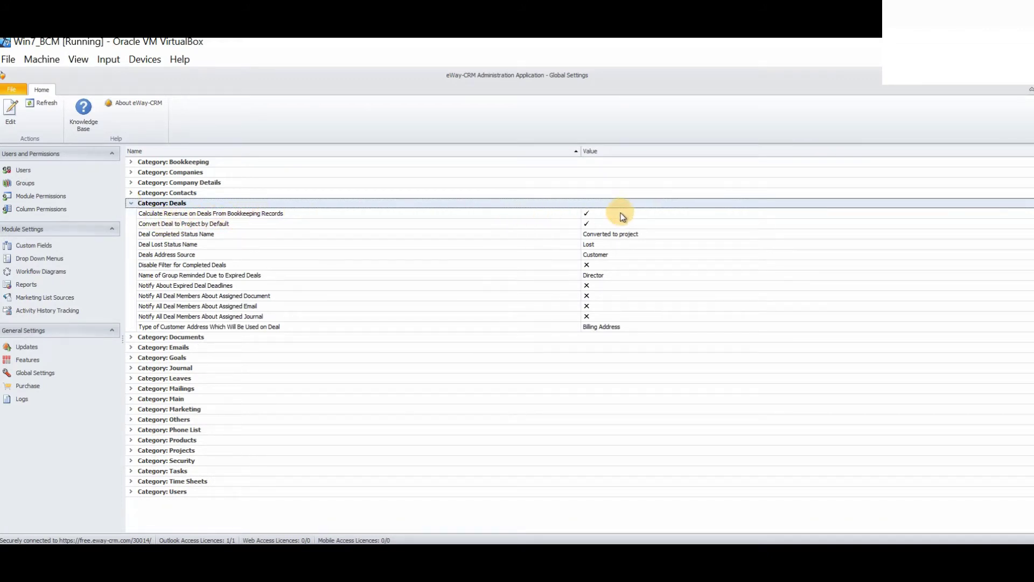
click(584, 213)
double_click(586, 214)
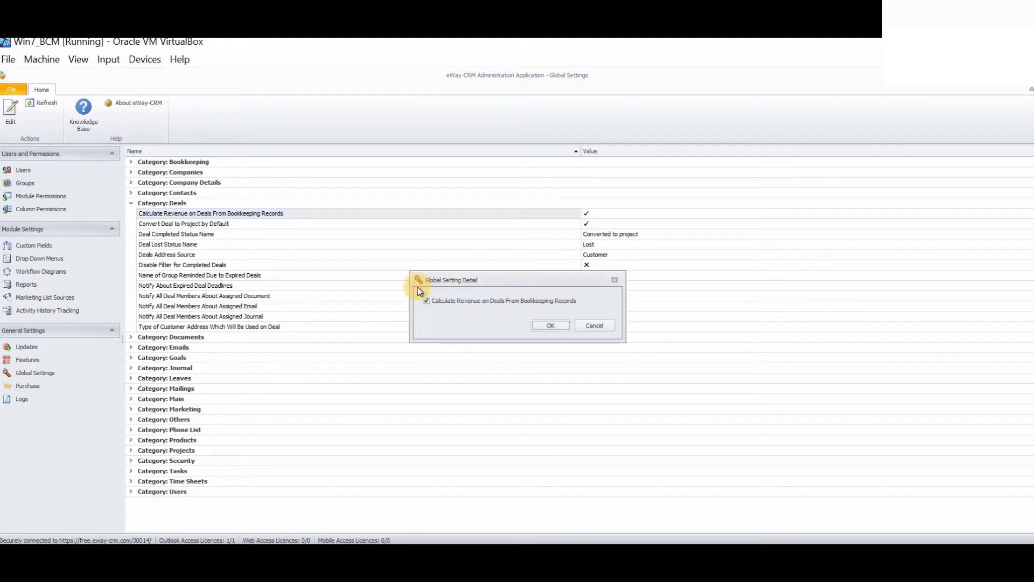
click(426, 300)
click(550, 325)
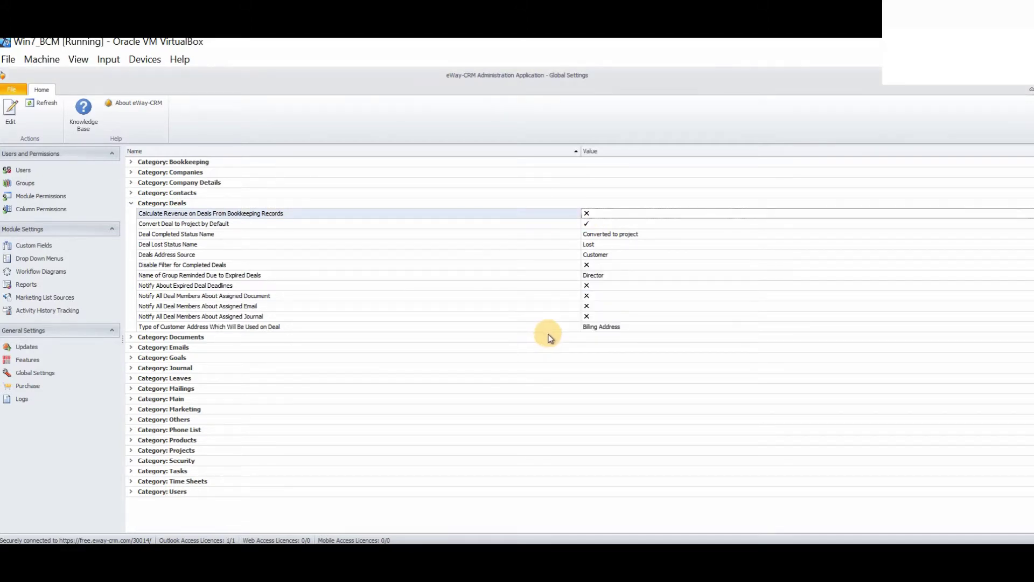
right_click(902, 542)
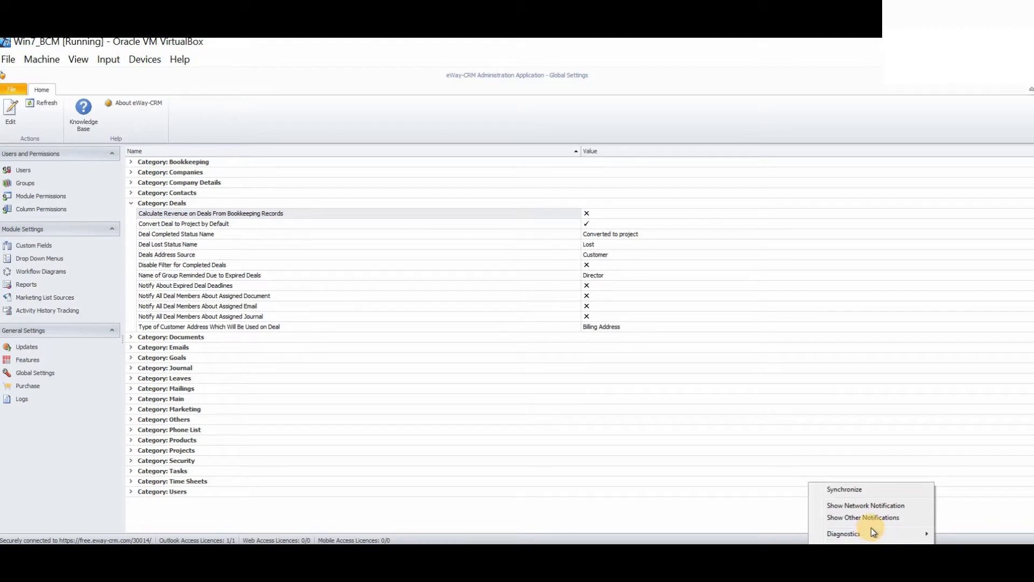
- Synchronize eWay-CRM, then start importing the BCM SAMPLE IMPORT 1 workbook into Deals
click(868, 487)
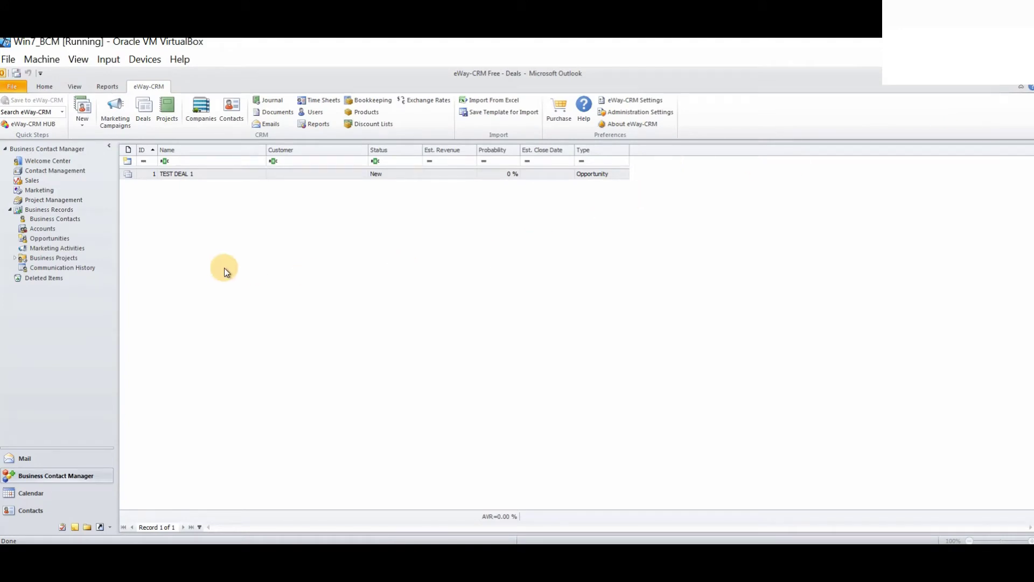
click(494, 101)
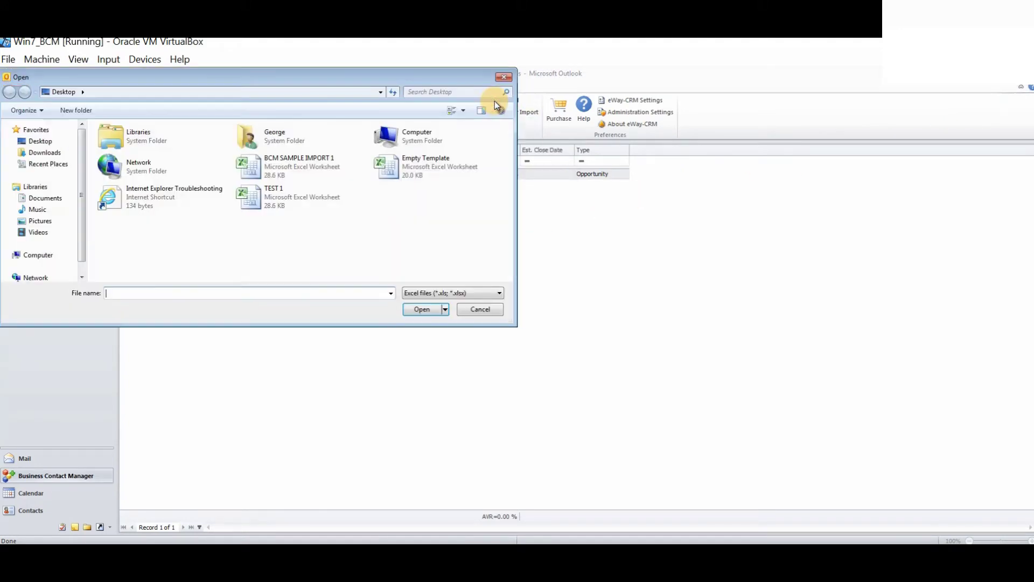
click(290, 163)
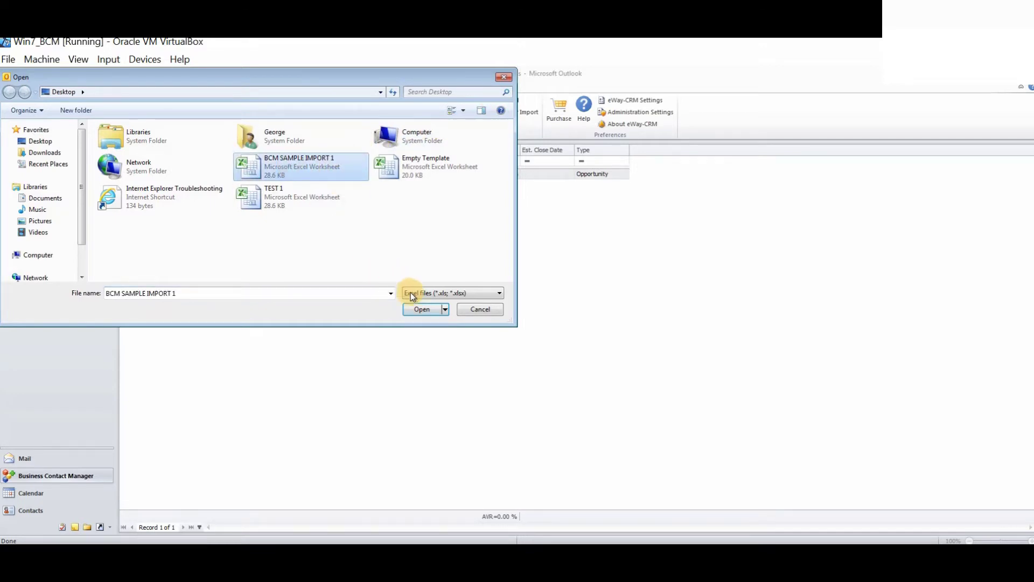
click(422, 309)
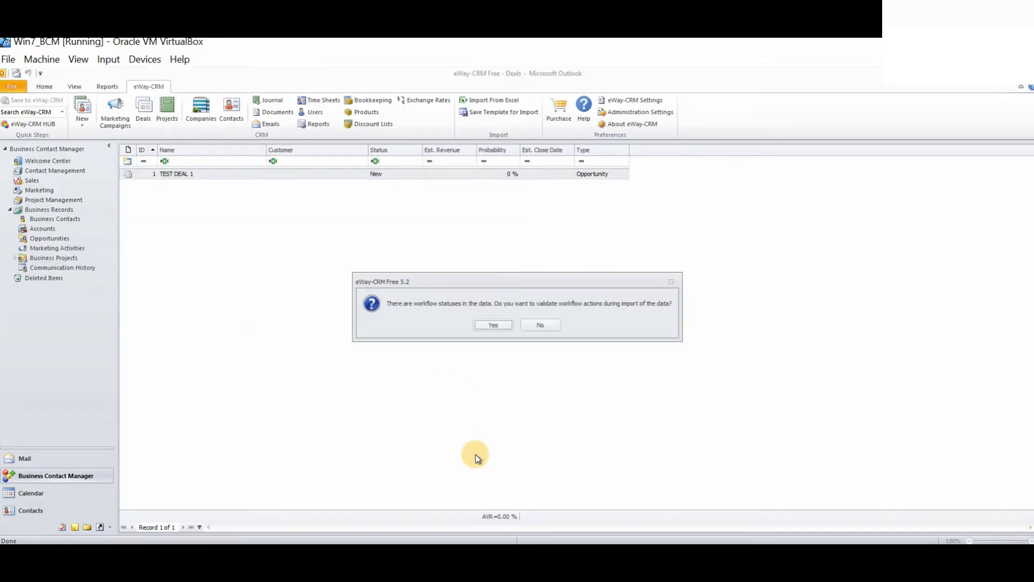
- Run the import without workflow validation, review the invalid Status and close-date errors, and close the list
click(540, 324)
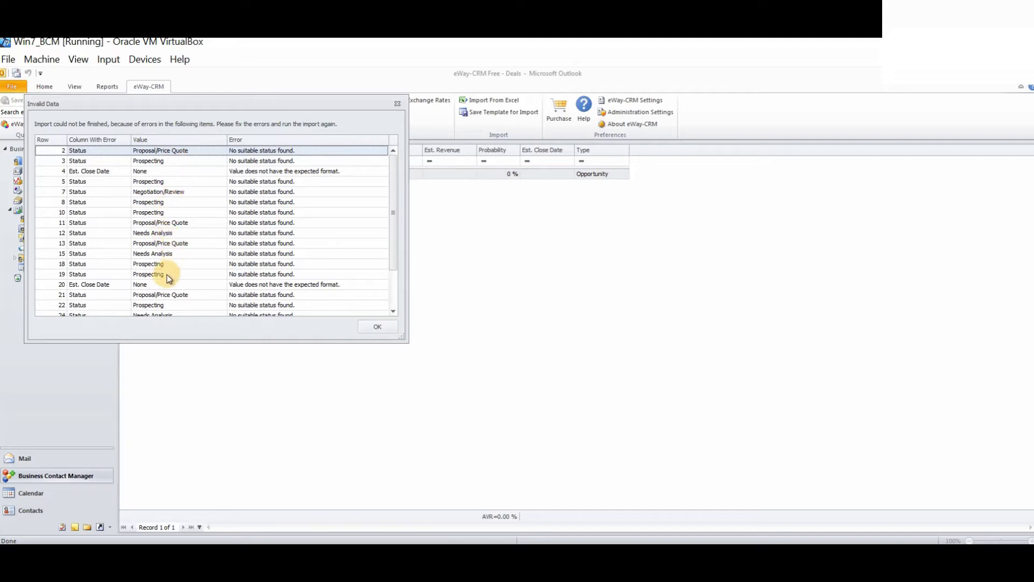
scroll(171, 289, down, 2)
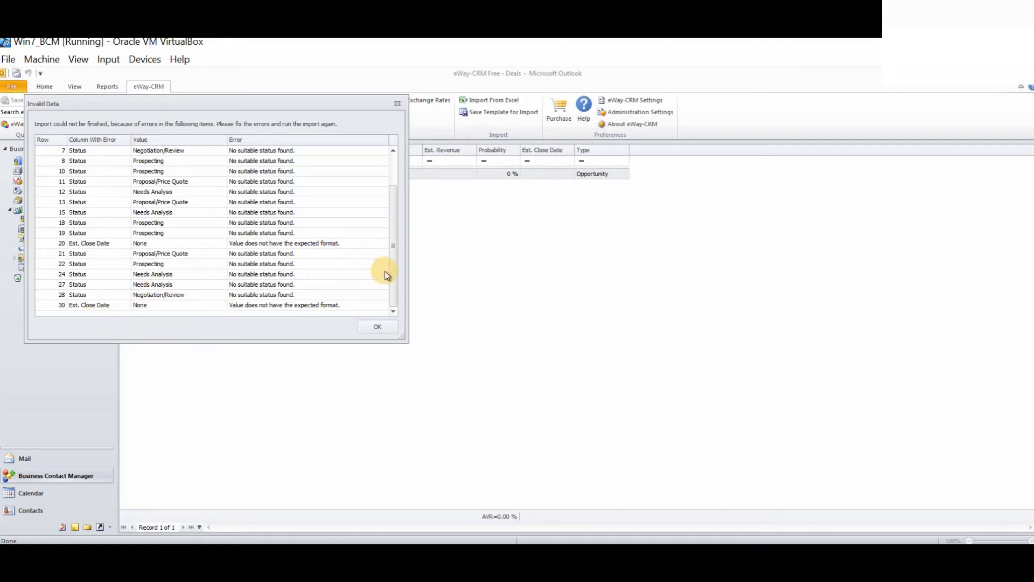
drag(392, 270, 405, 163)
click(383, 326)
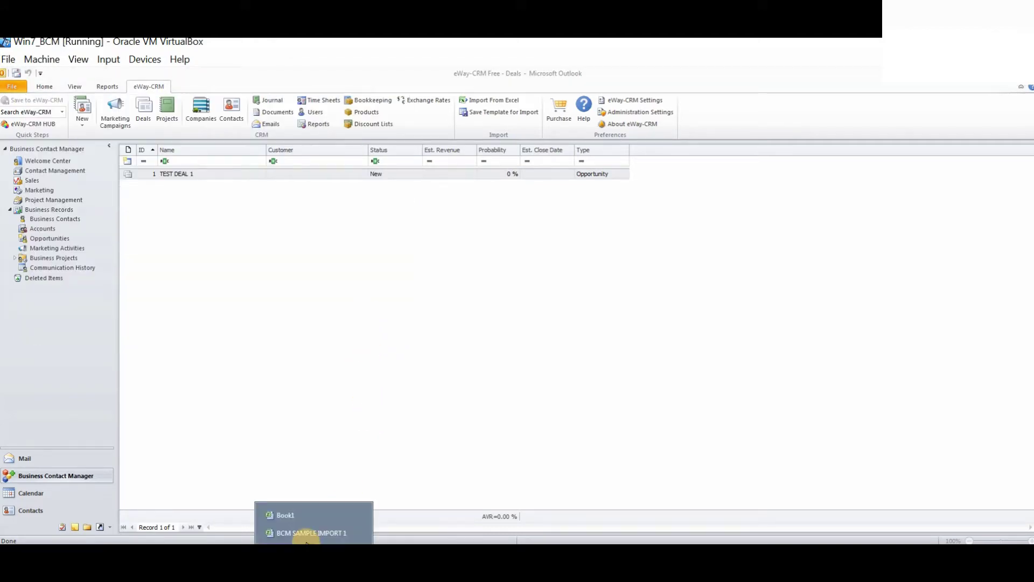
- Sort the BCM SAMPLE IMPORT 1 rows by Est. Revenue, smallest first
click(311, 531)
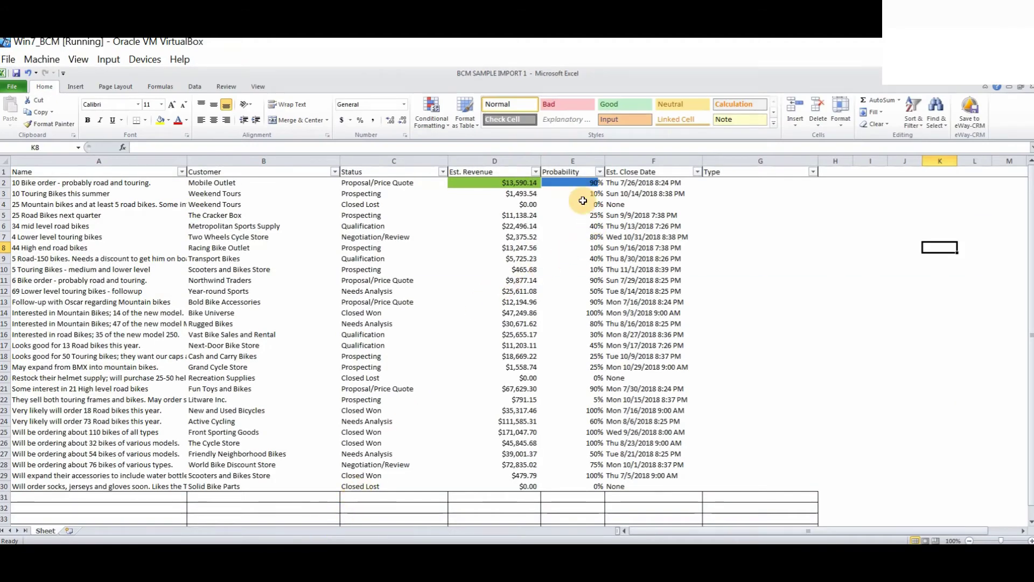
click(534, 171)
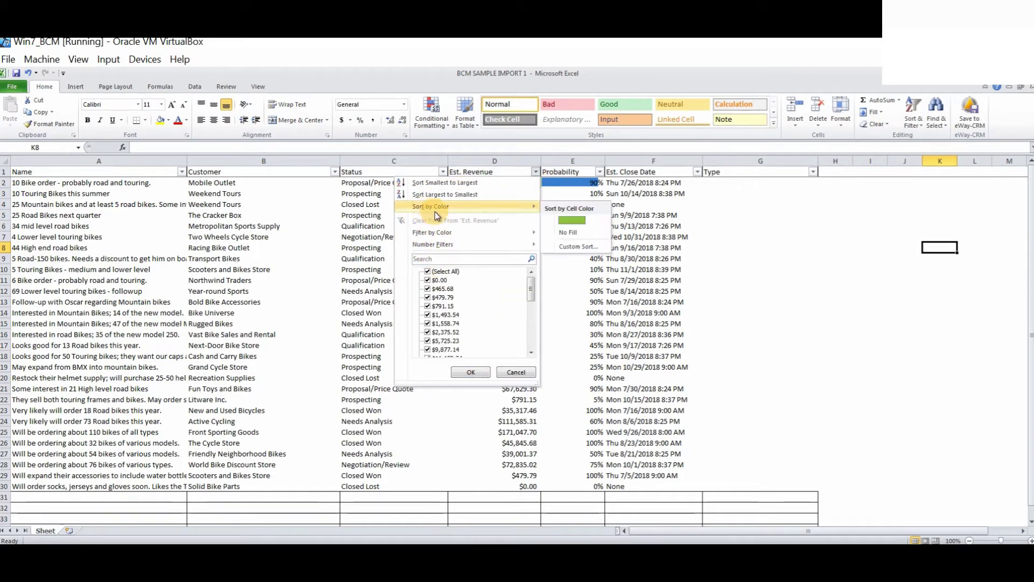
click(459, 185)
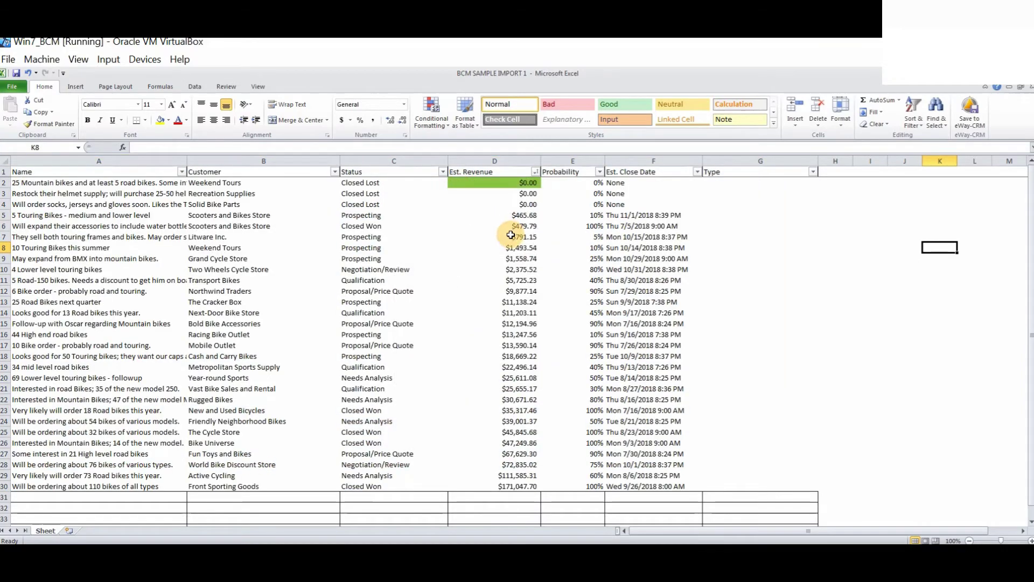
click(726, 251)
- Clear the $0.00 Est. Revenue values in D2 through D4
click(515, 183)
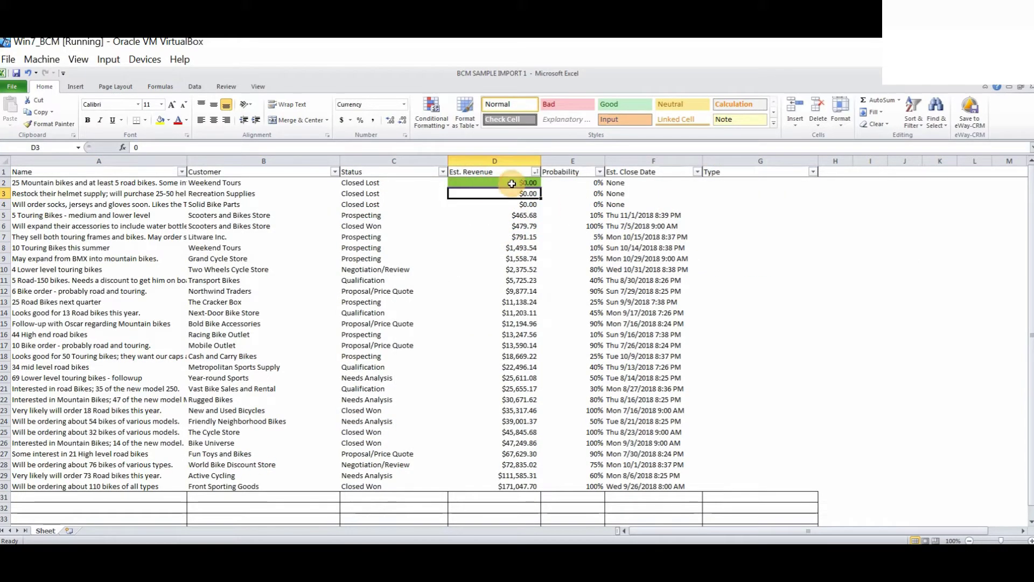
scroll(515, 298, down, 3)
scroll(515, 297, up, 3)
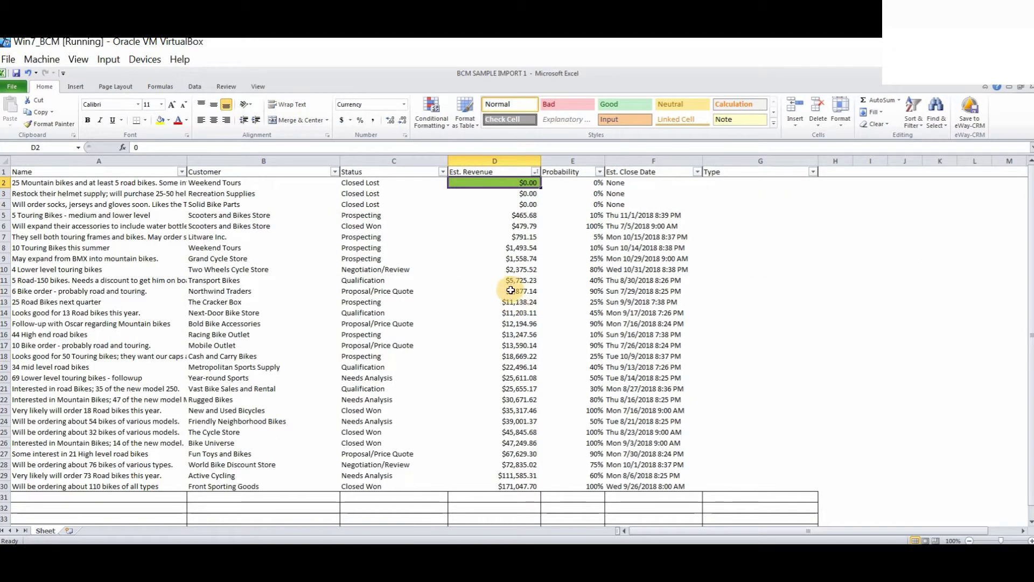
drag(495, 182, 494, 205)
key(BackSpace)
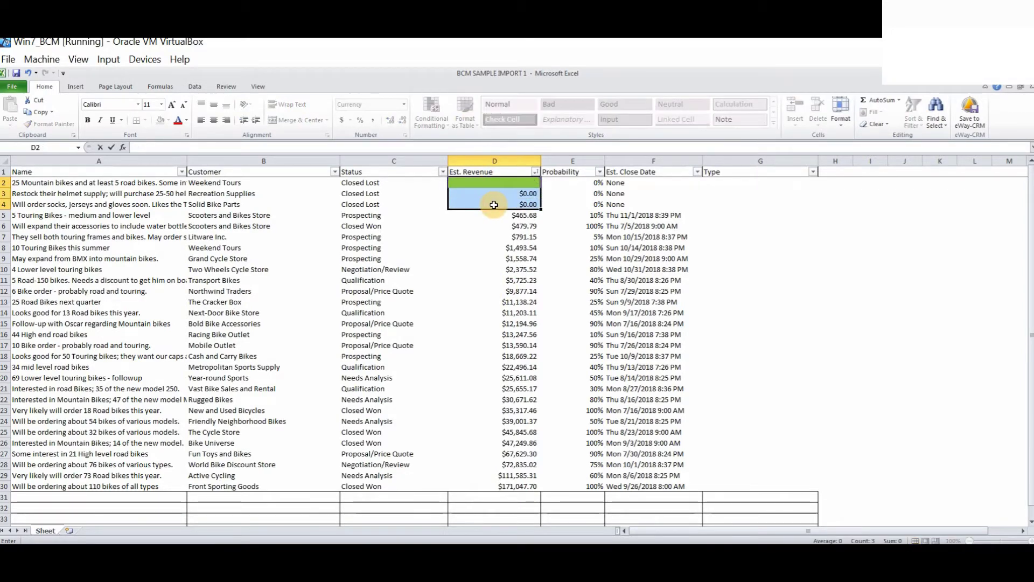
click(503, 193)
key(BackSpace)
click(513, 204)
key(BackSpace)
click(791, 240)
- Delete the None close dates in F2:F4
click(632, 182)
drag(632, 181, 637, 209)
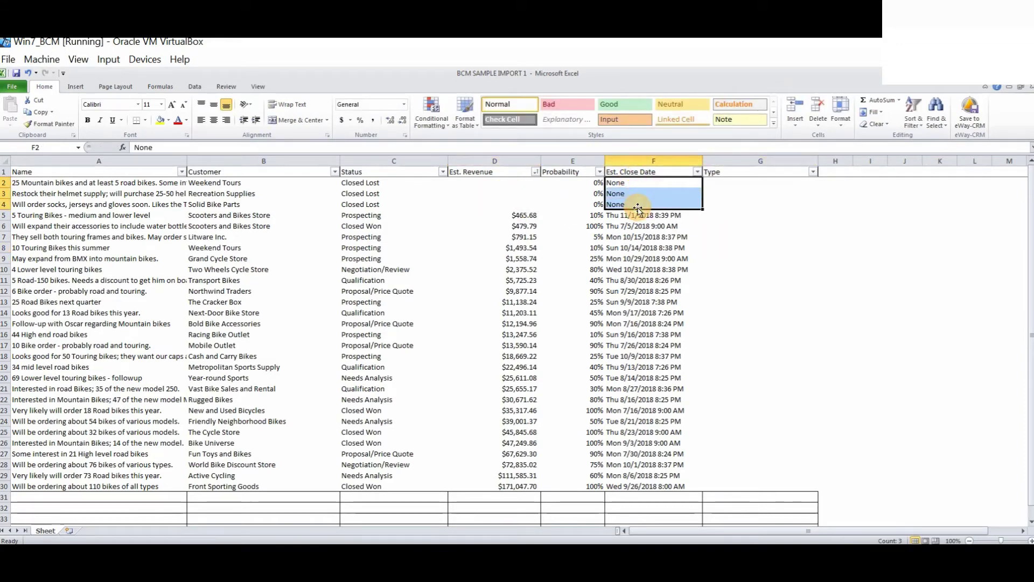
key(Delete)
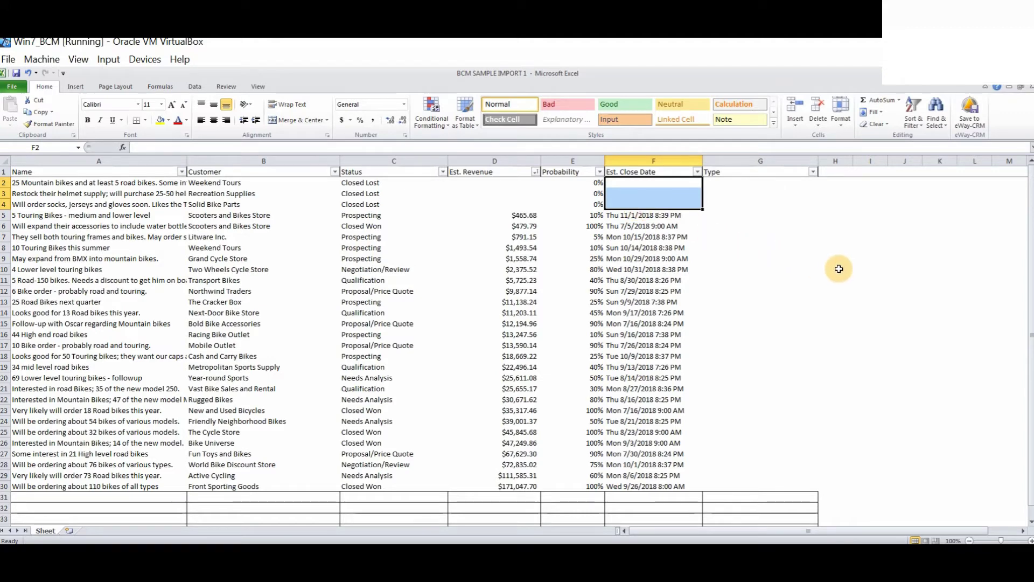
click(837, 268)
- Format the Est. Revenue column D as Number instead of currency
drag(514, 183, 526, 485)
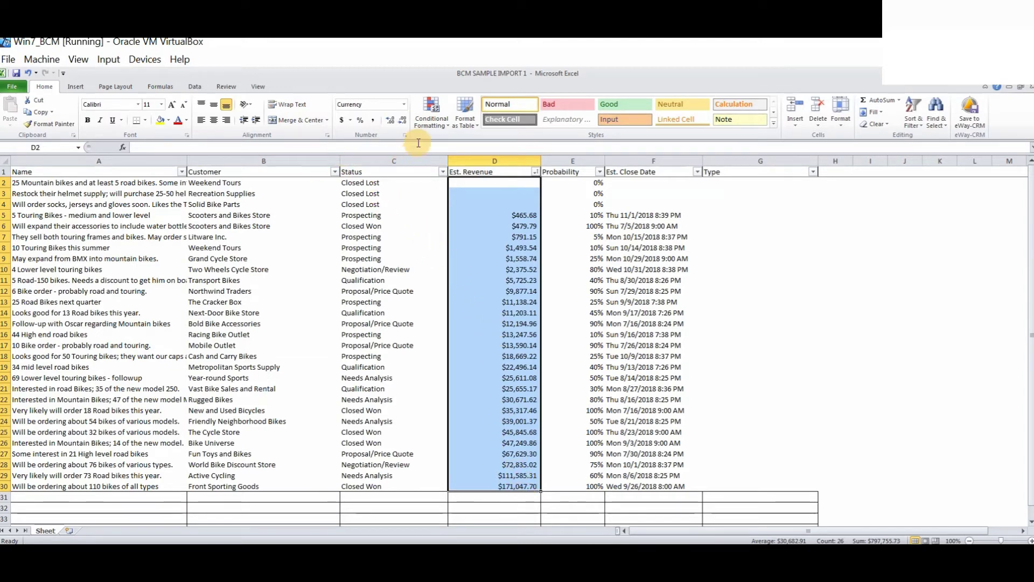
click(405, 106)
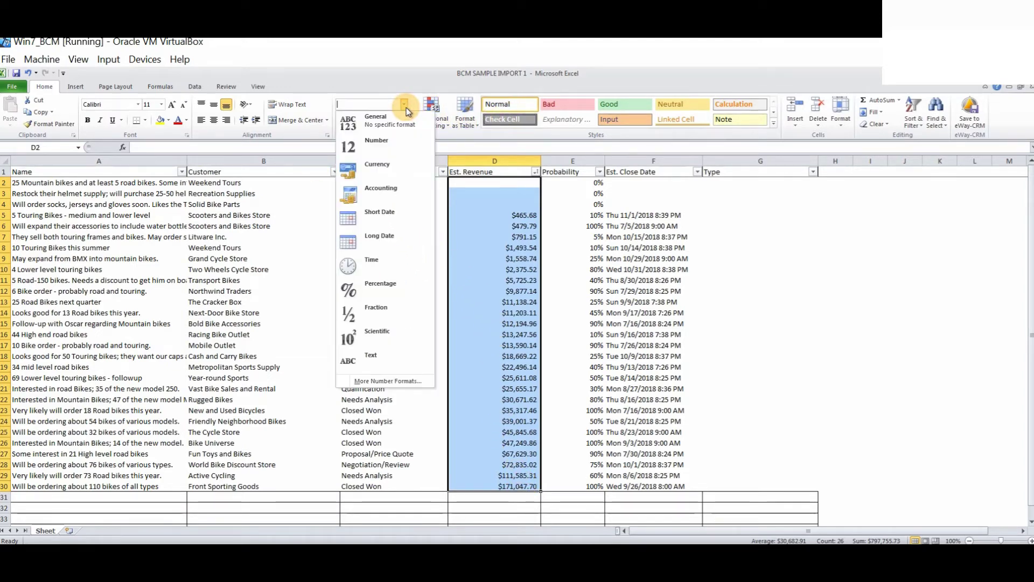
click(388, 140)
click(796, 296)
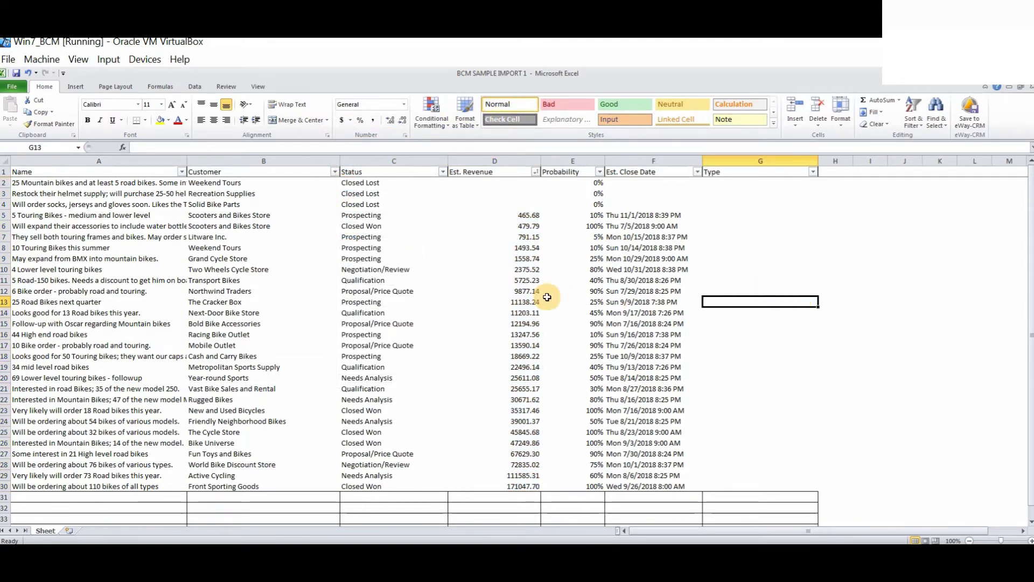
- Sort the rows by Status from A to Z
click(366, 183)
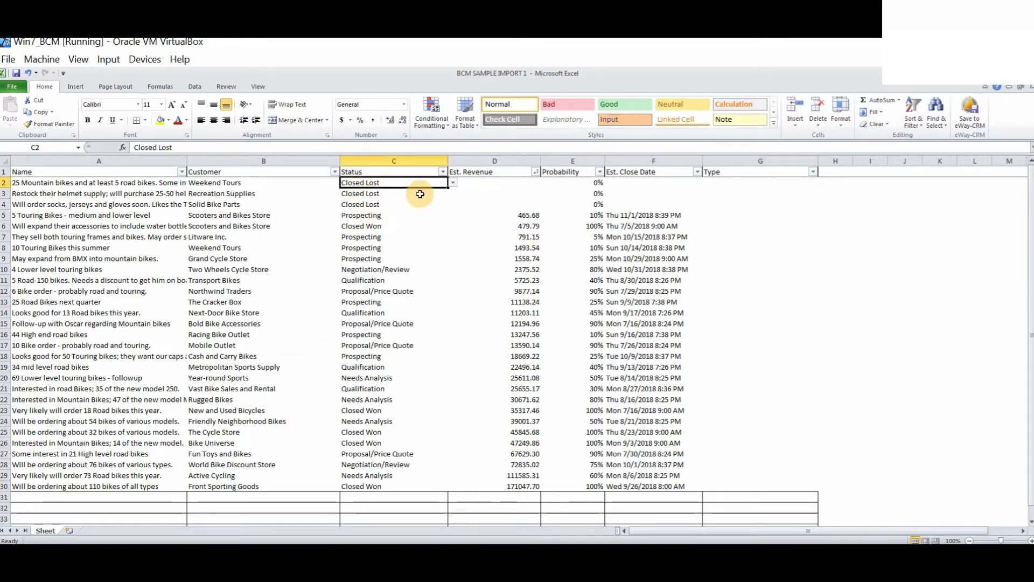
click(444, 172)
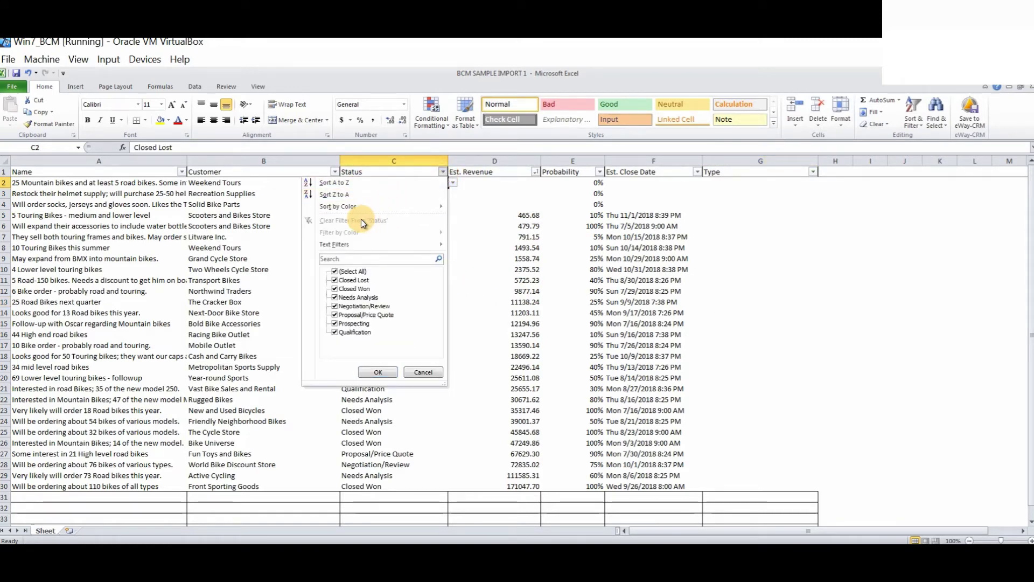
click(340, 183)
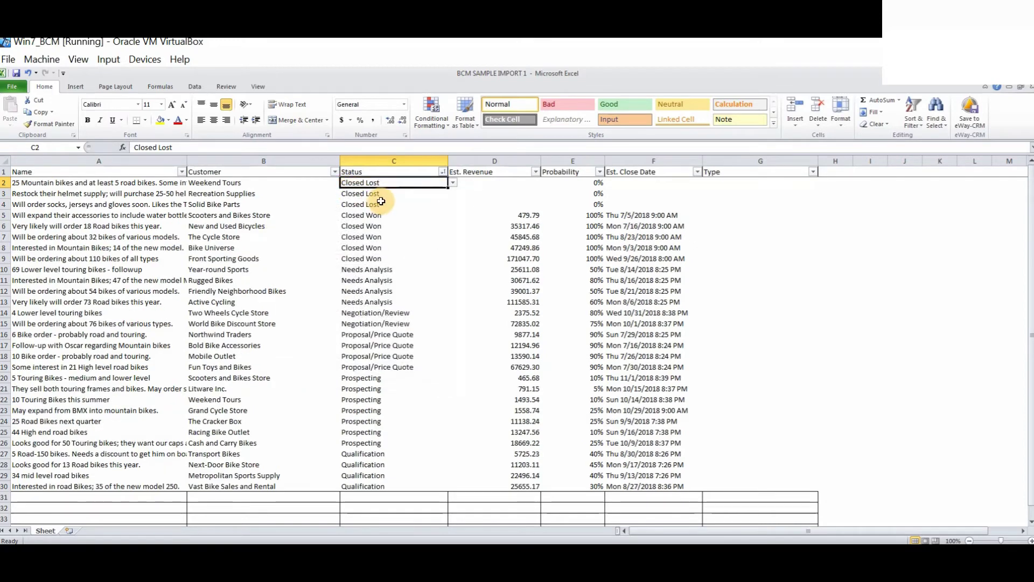
- Replace Needs Analysis with Qualification in C10 and fill it down to C13
click(381, 271)
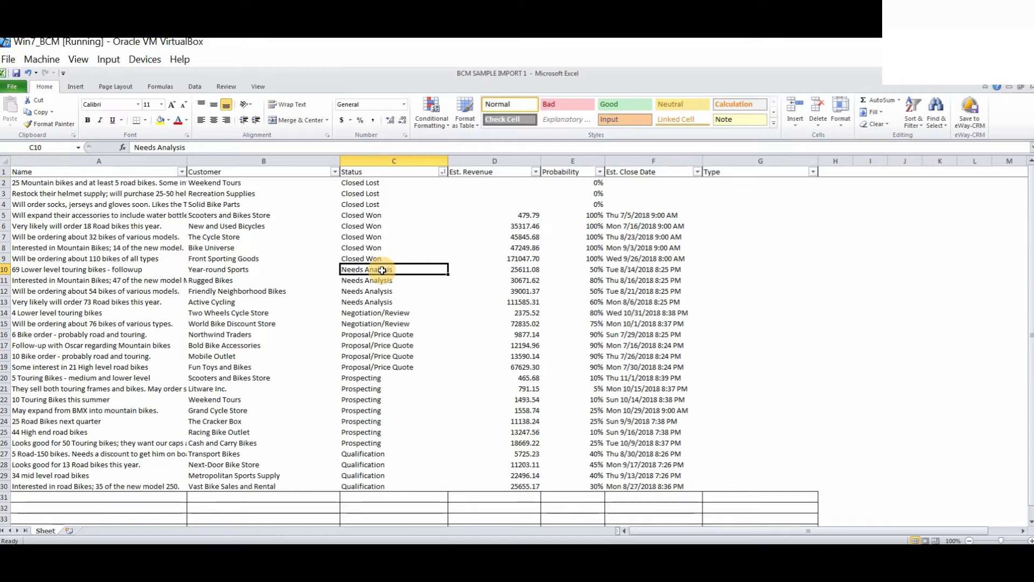
text(Qualification)
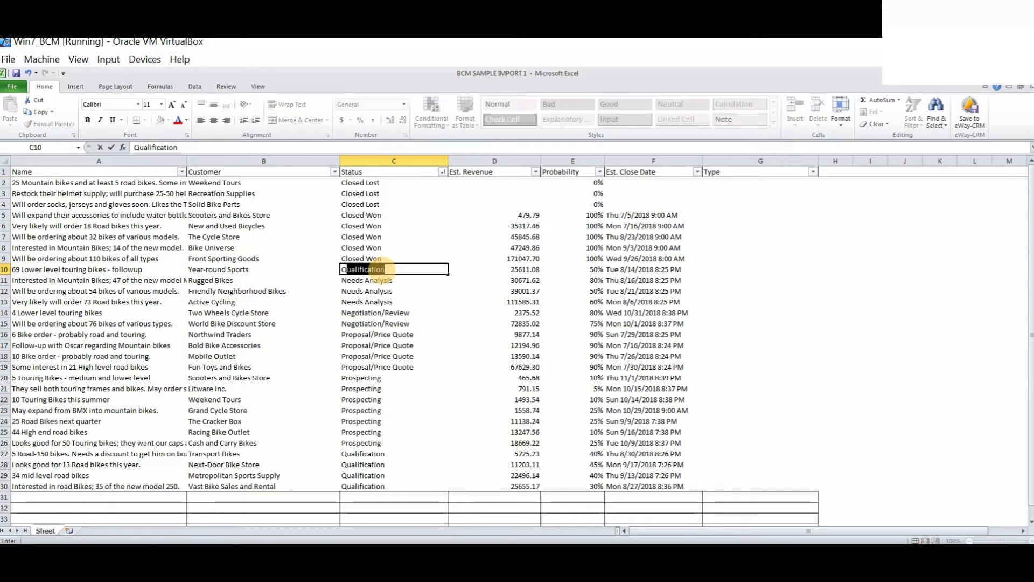
click(388, 333)
click(404, 270)
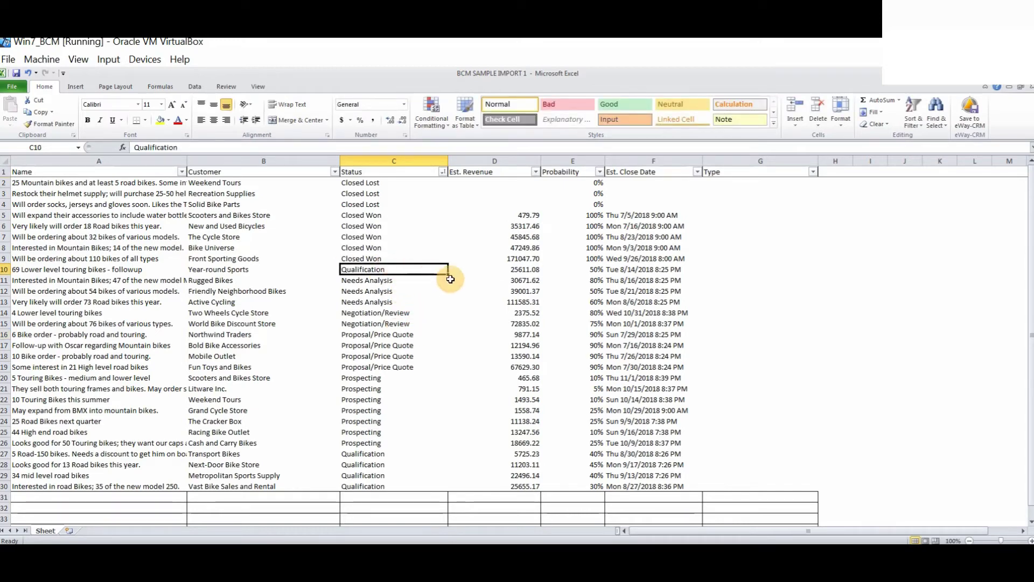
drag(448, 275, 440, 303)
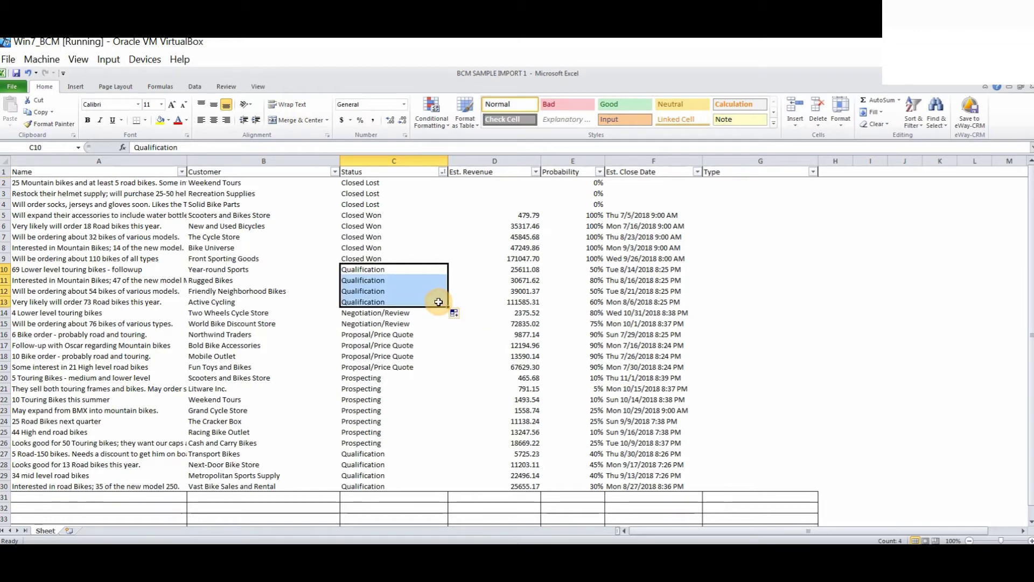
click(381, 357)
- Enter Proposal as the status in C19
click(402, 367)
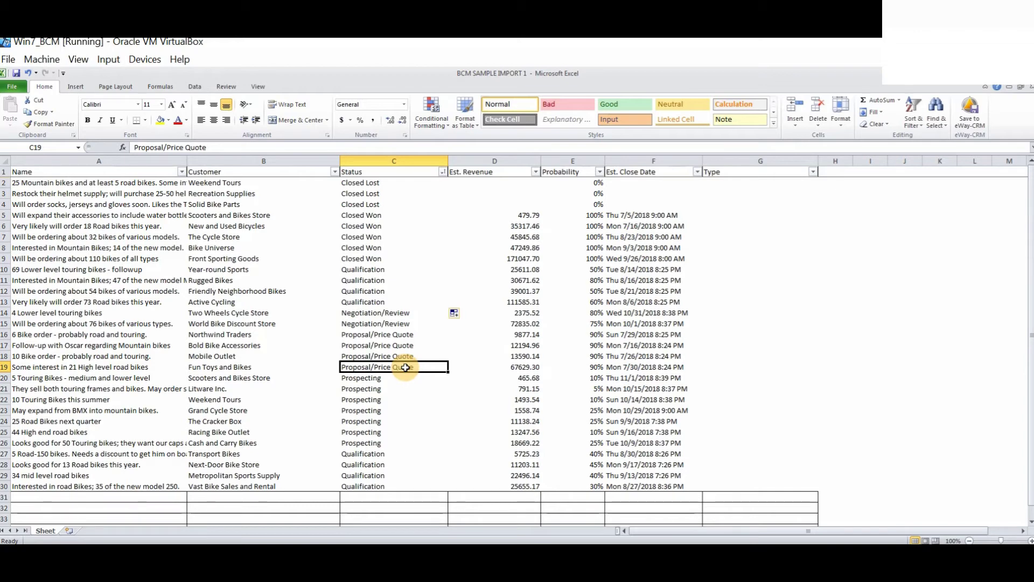
text(Props)
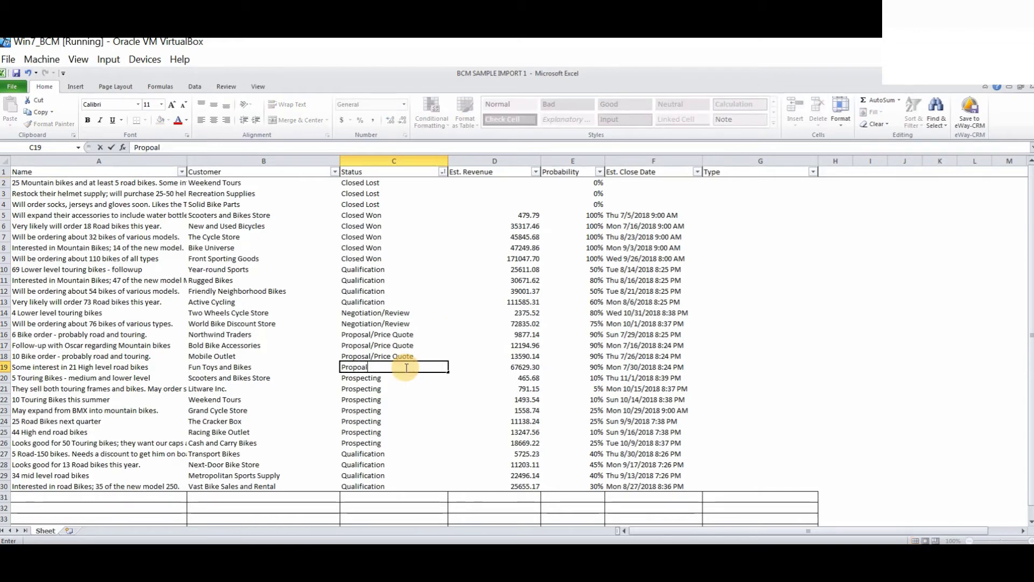
key(BackSpace)
key(BackSpace)
text(sal)
key(Delete)
click(411, 422)
click(409, 367)
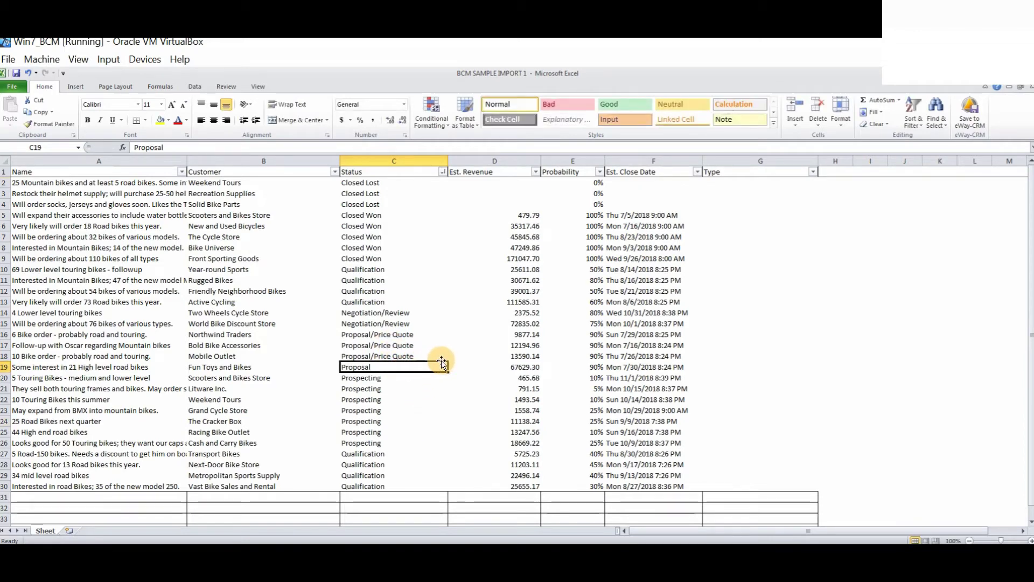
- Change Negotiation/Review in C14 to Proposal and fill it down through C18
click(387, 313)
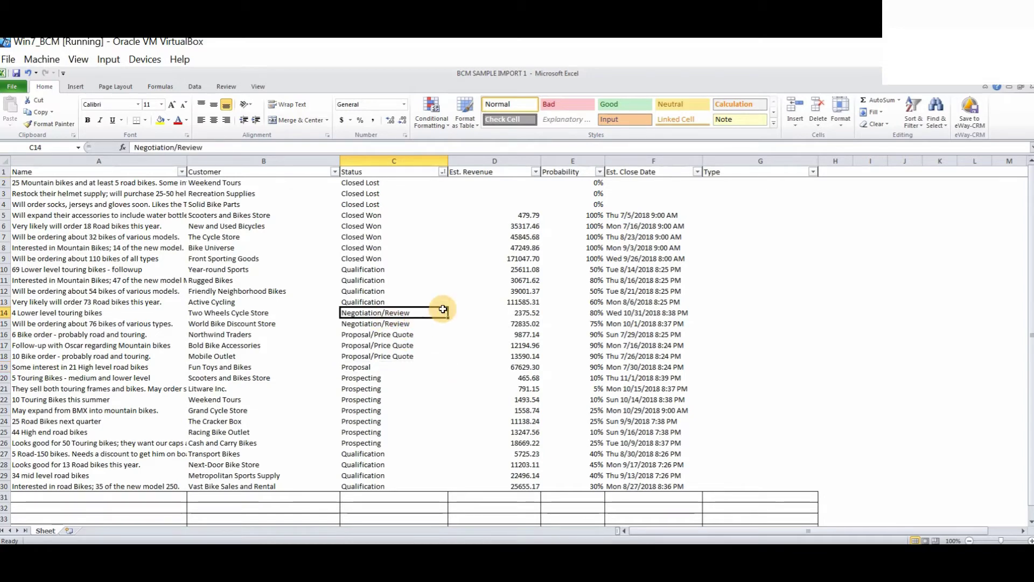
text(Proposal)
click(426, 366)
click(406, 311)
drag(445, 318, 441, 358)
click(717, 379)
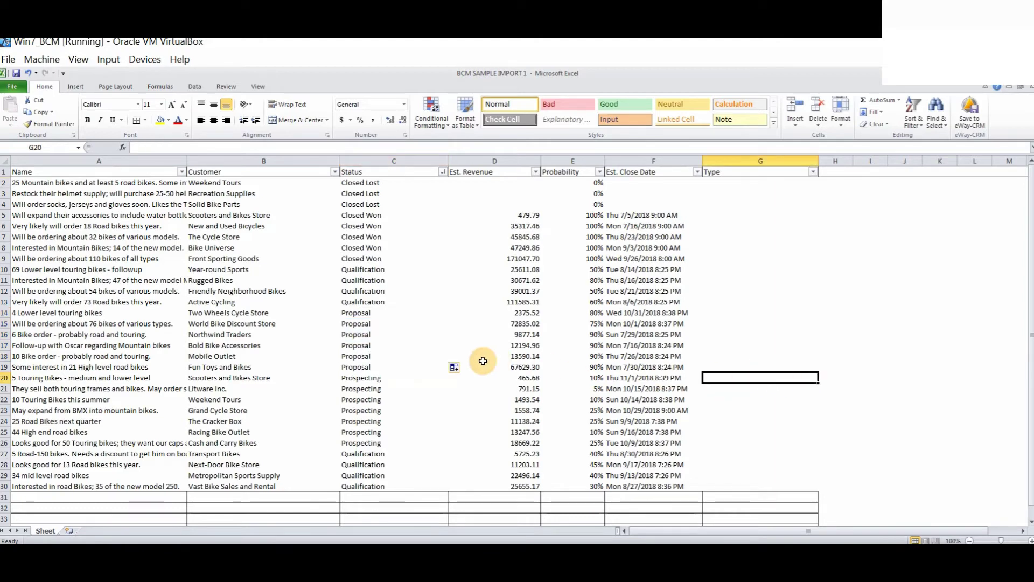
- Copy Proposal from C19 down over the Prospecting rows to C26
click(423, 380)
click(422, 367)
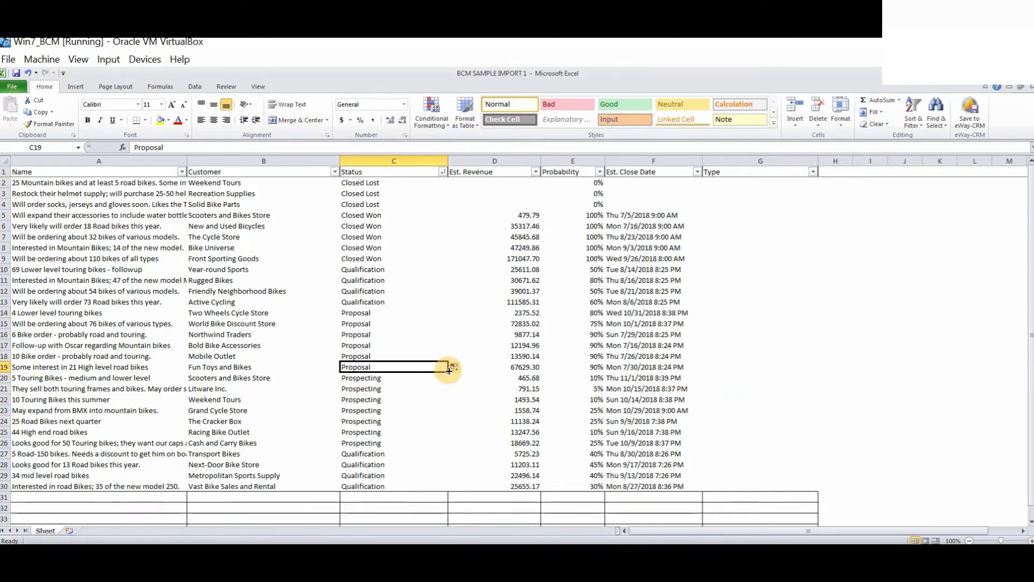
drag(447, 372, 448, 448)
click(835, 400)
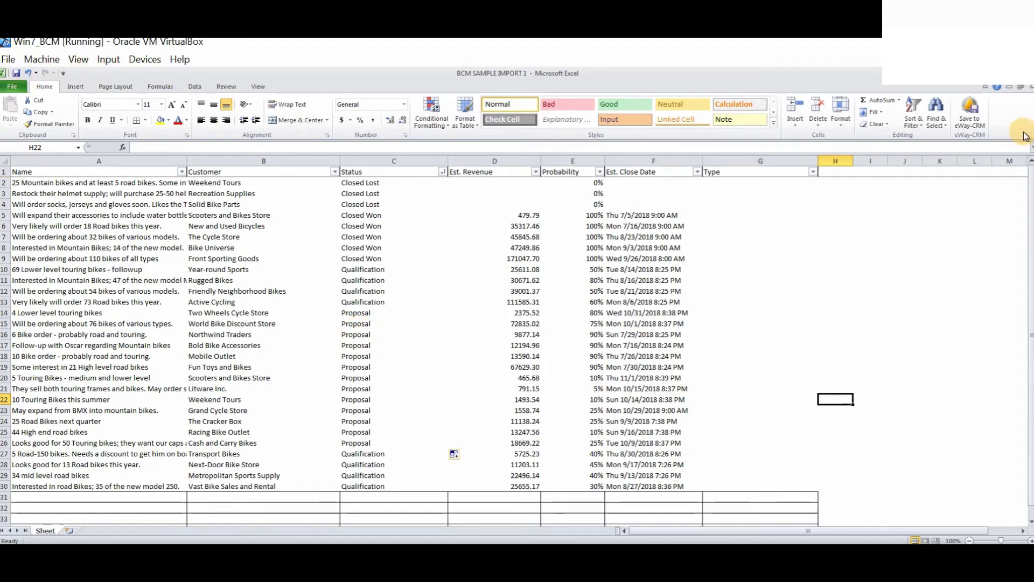
- Close Excel and import BCM SAMPLE IMPORT 1 into Deals without workflow validation, accepting the 29-item success
click(1026, 73)
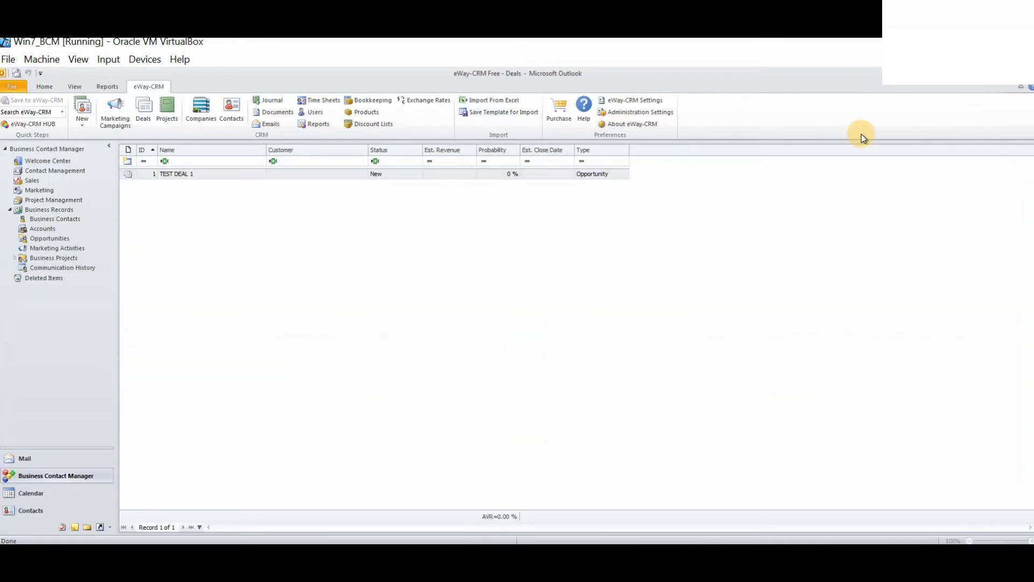
click(484, 101)
click(302, 161)
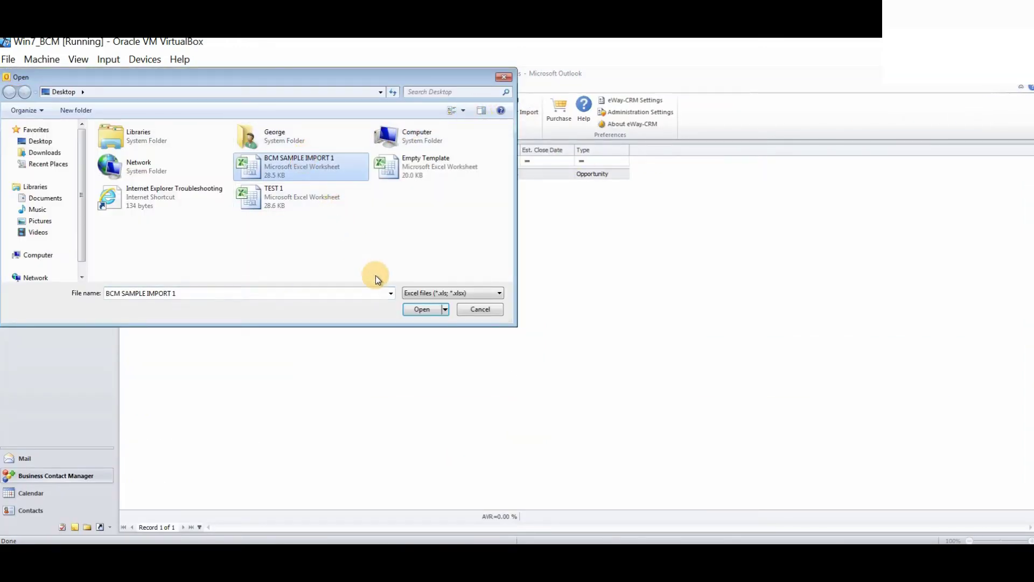
click(420, 310)
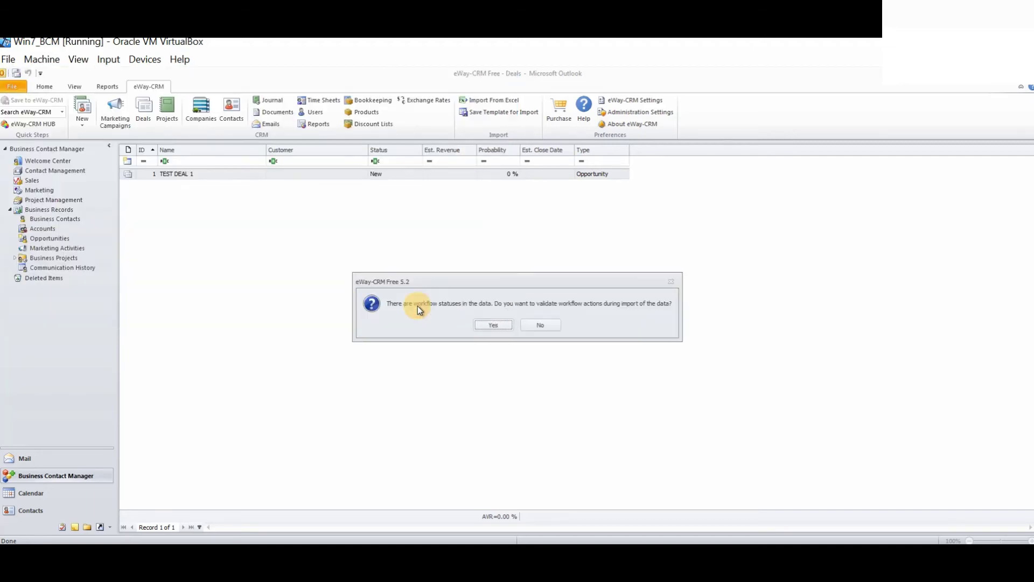
click(540, 325)
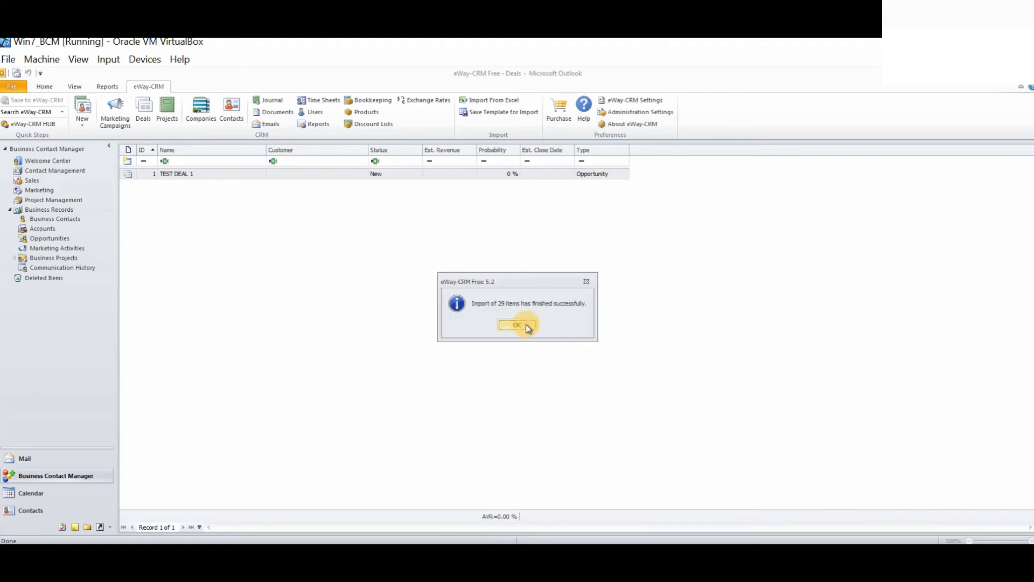
click(527, 327)
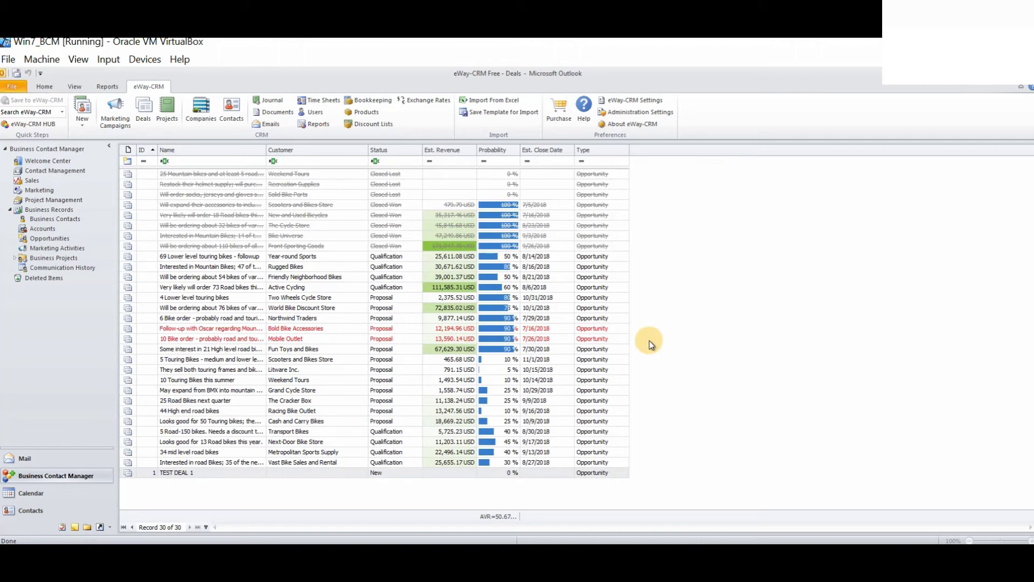
- Close the import message and select the 'Interested in Mountain Bikes' deal in the Deals grid
click(227, 267)
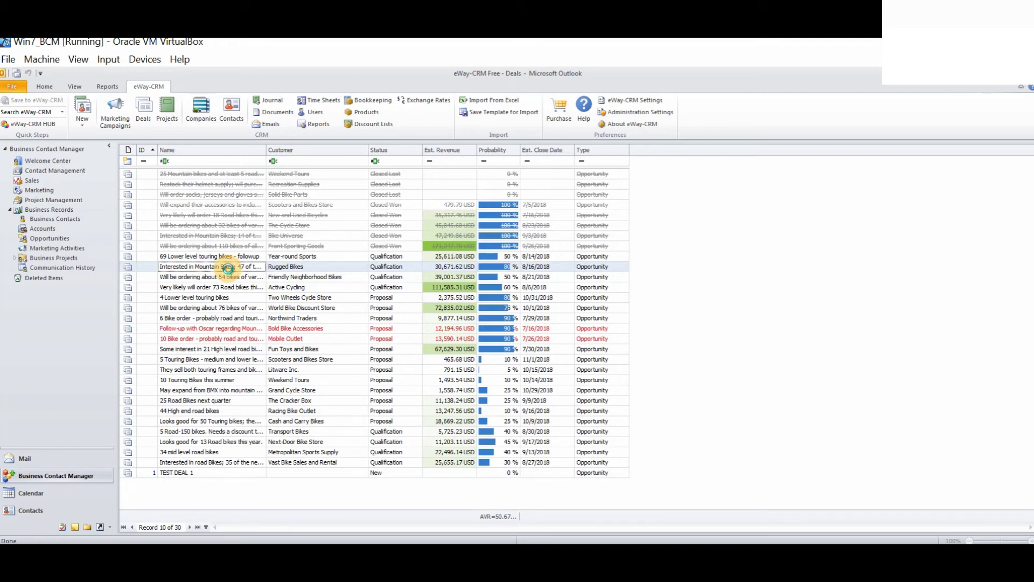
double_click(228, 268)
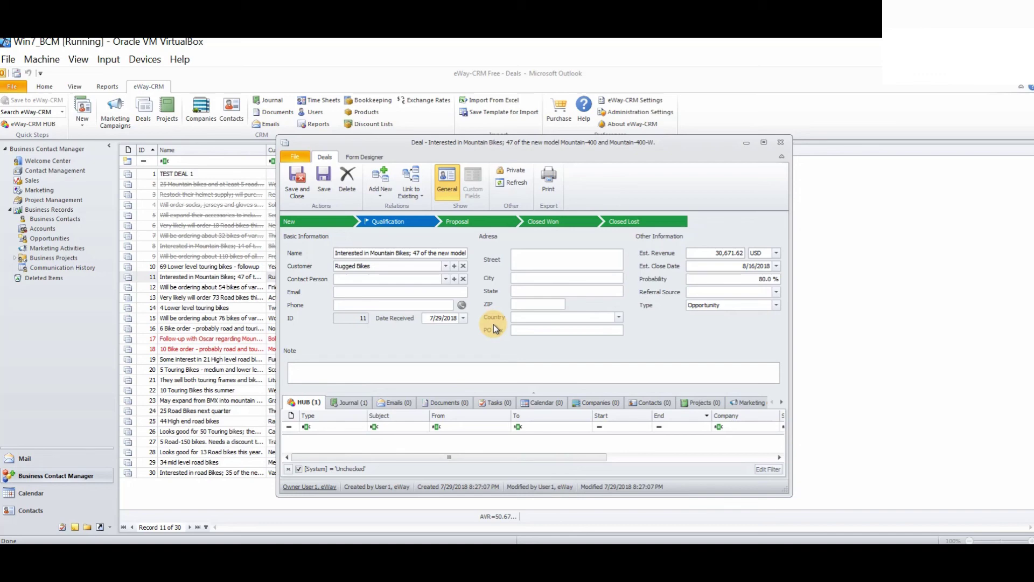
click(780, 142)
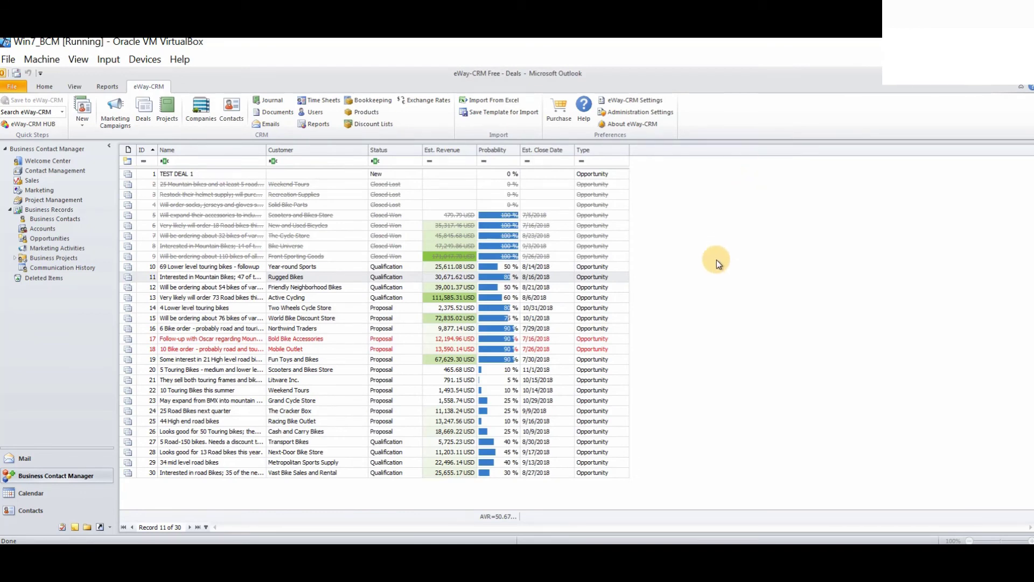